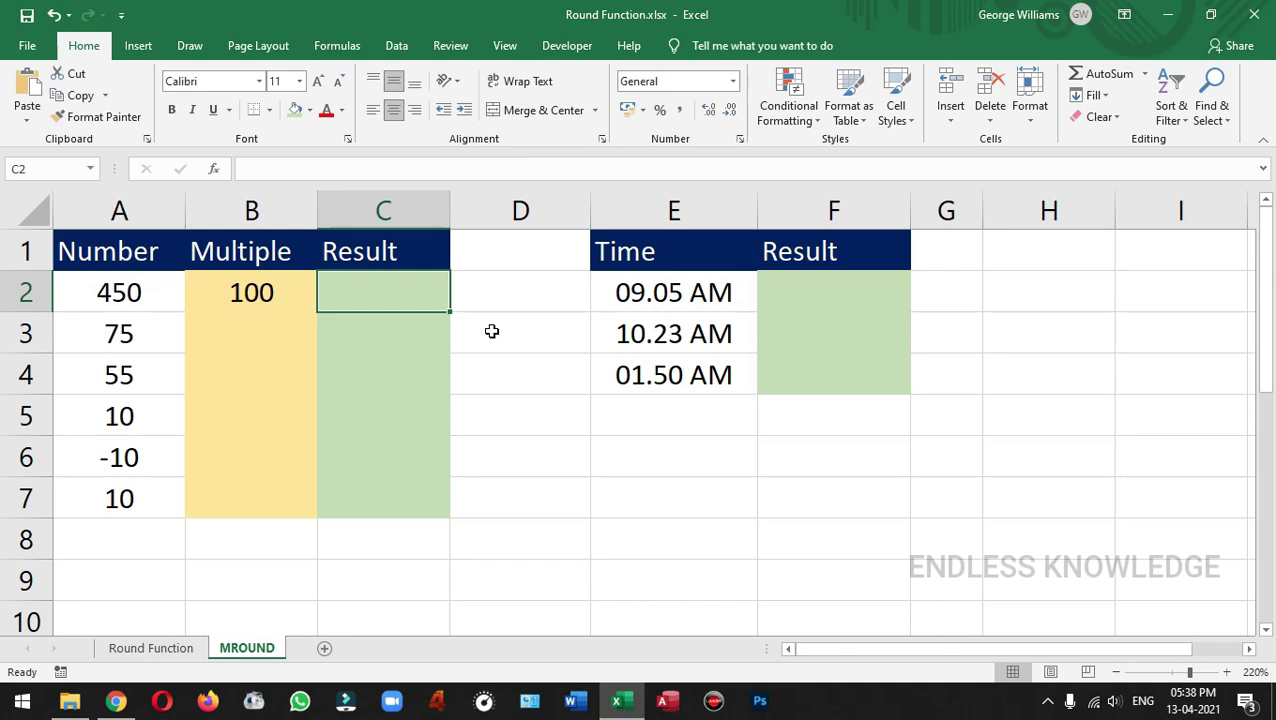
Enter the formula =MROUND(A2,B2) in cell C2 to round the number to its multiple.
click(165, 292)
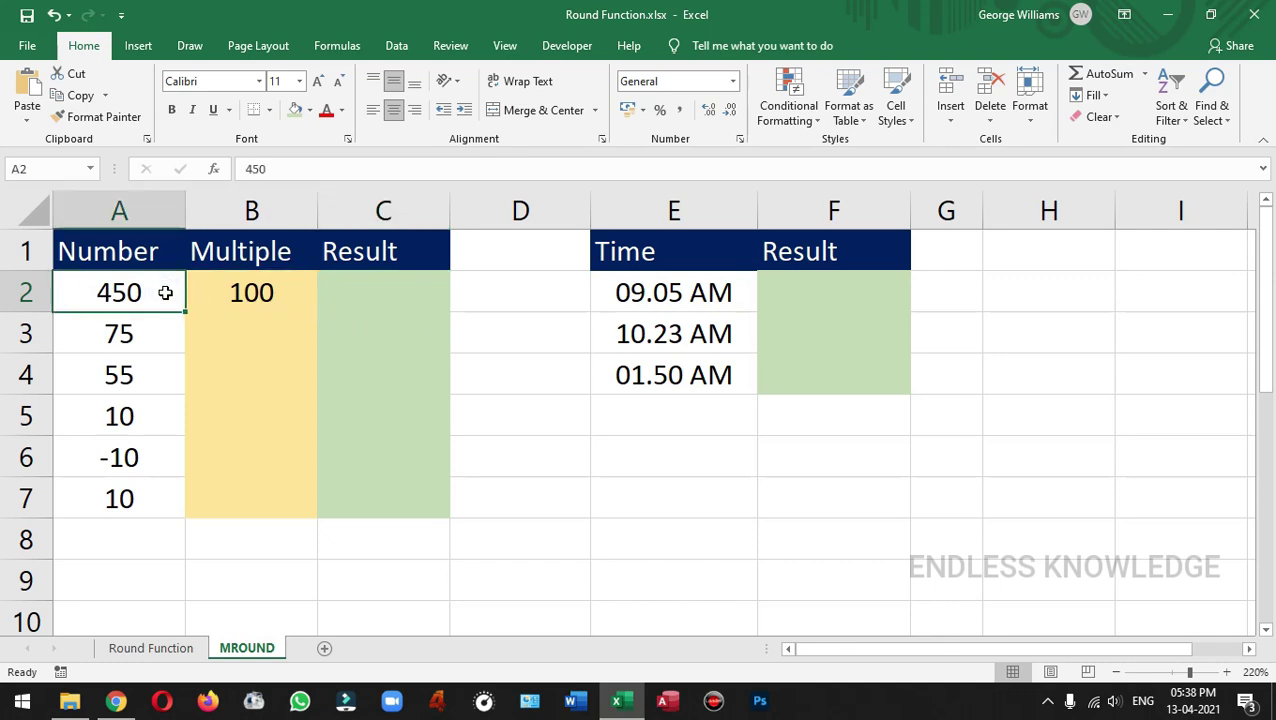
click(265, 292)
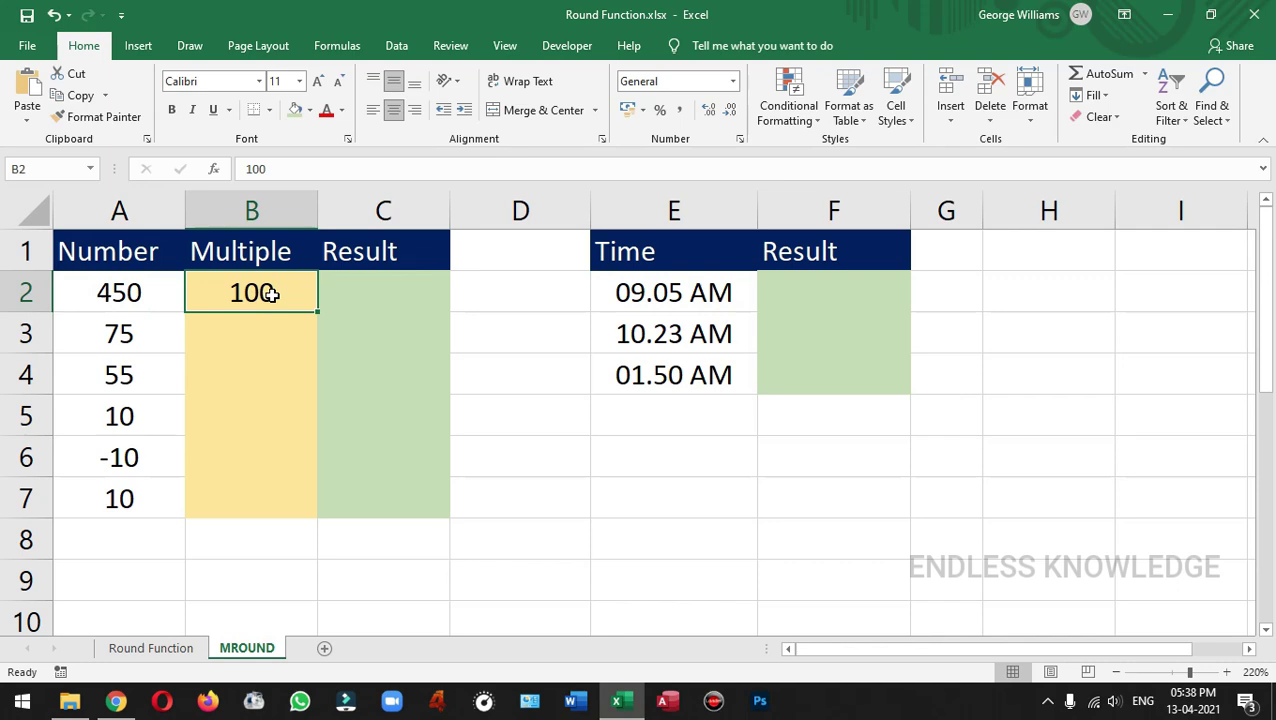
click(397, 292)
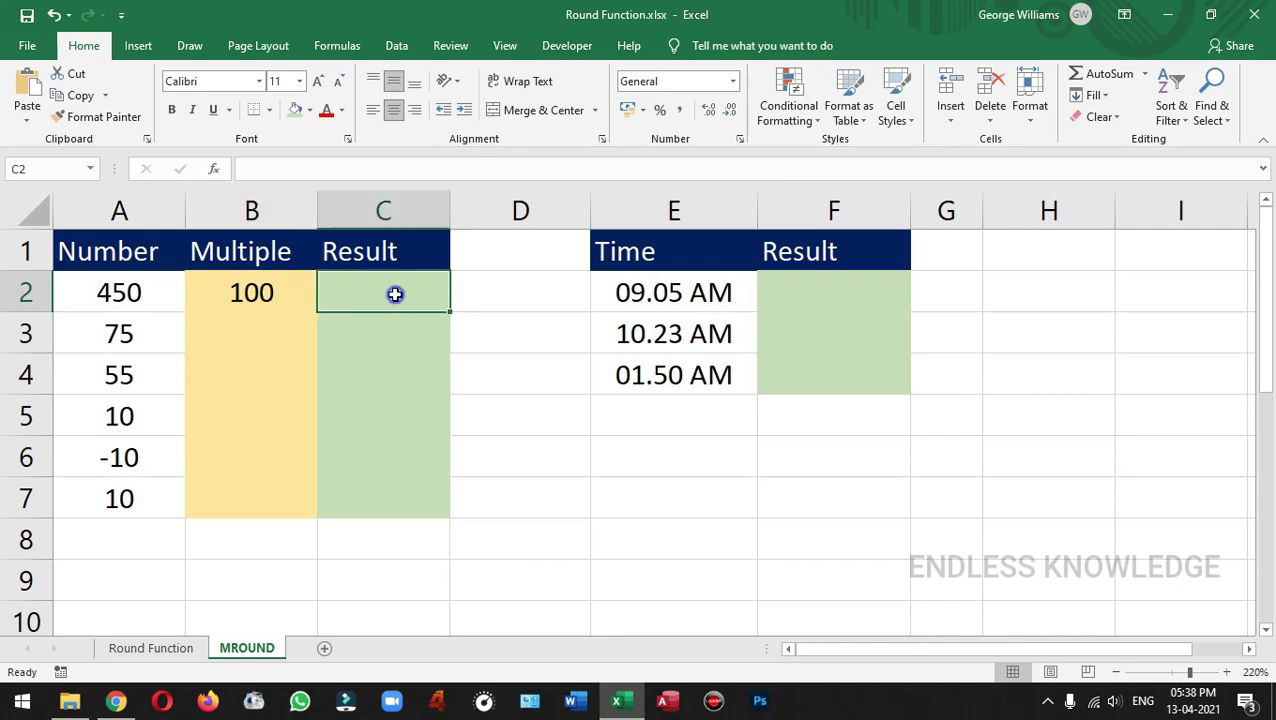
click(363, 171)
text(=mr)
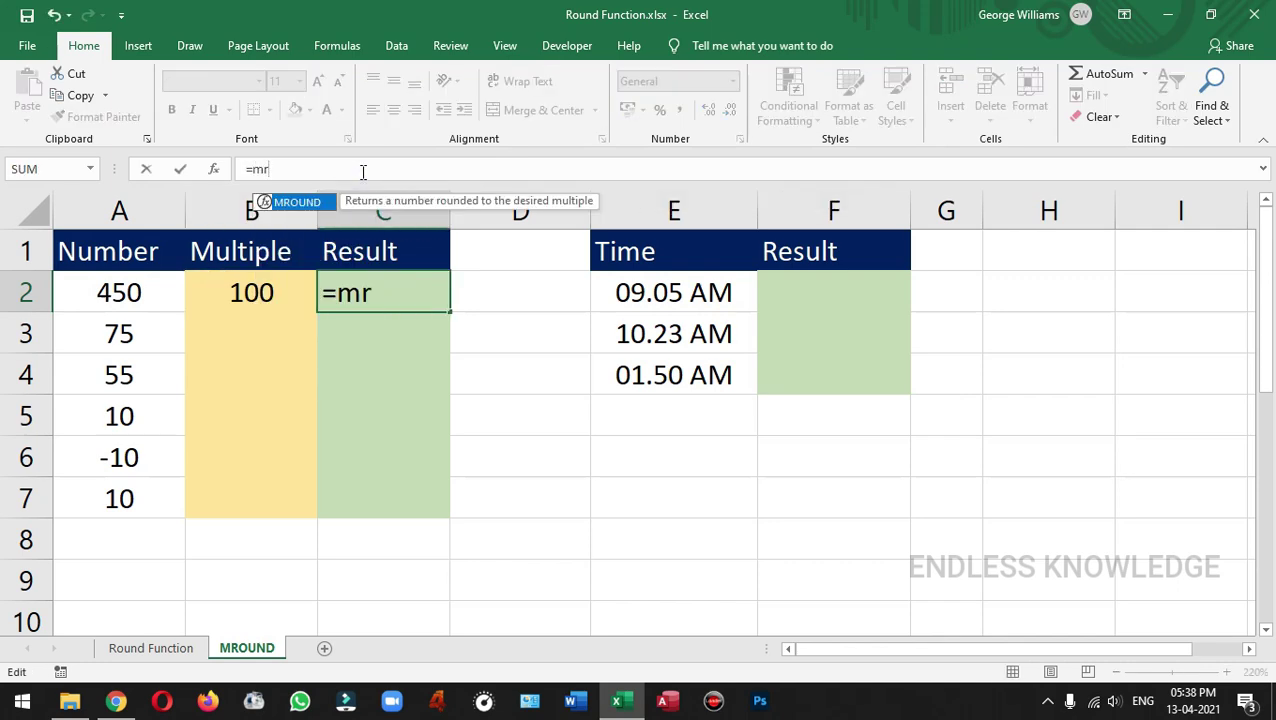
key(Tab)
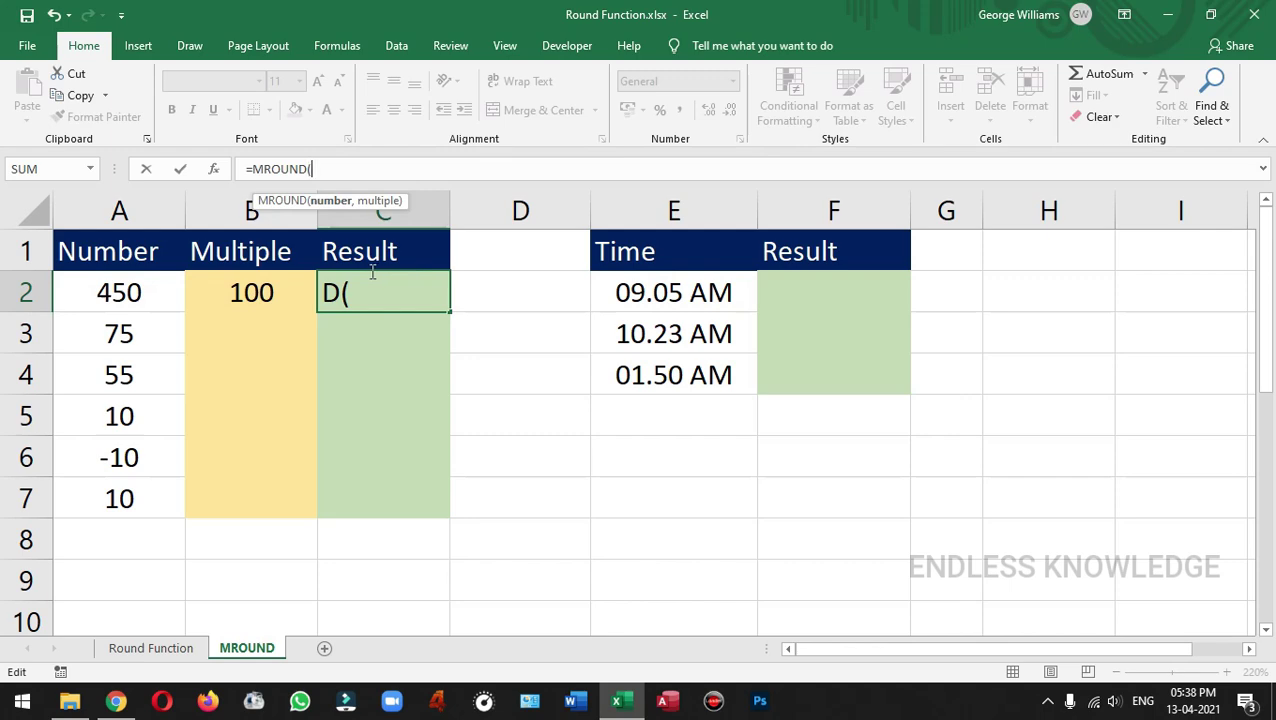
click(128, 293)
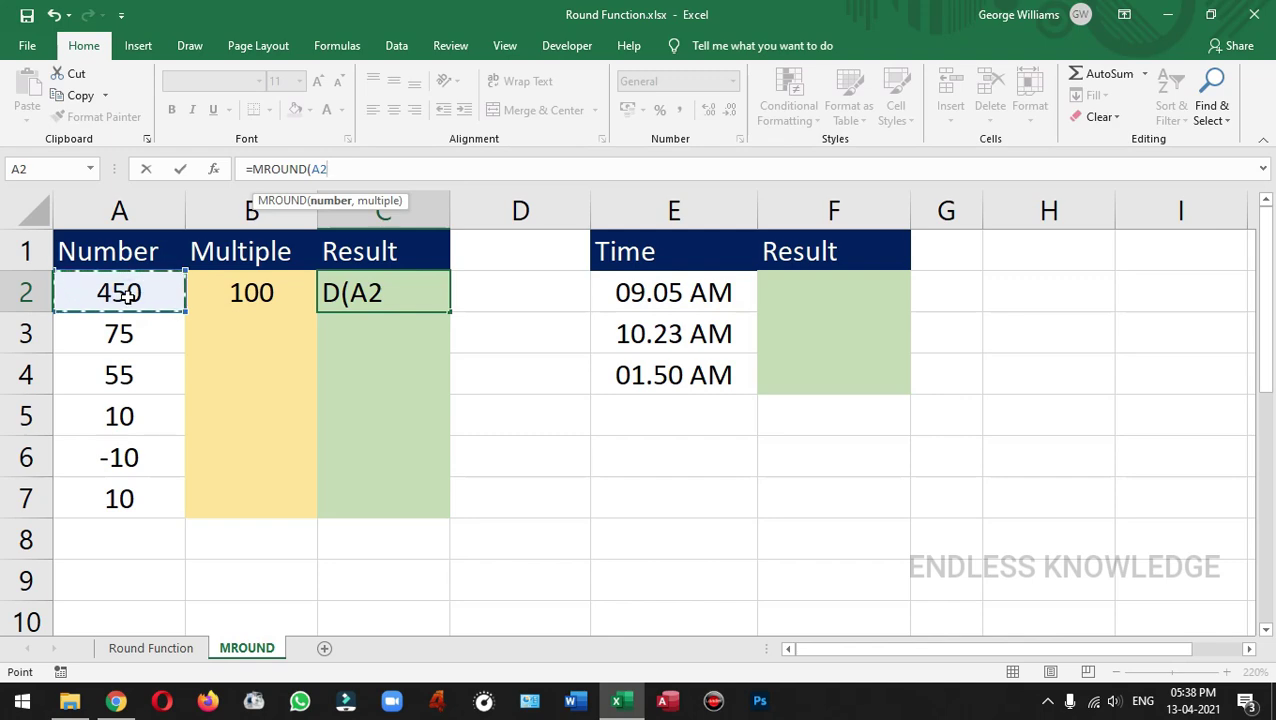
text(,)
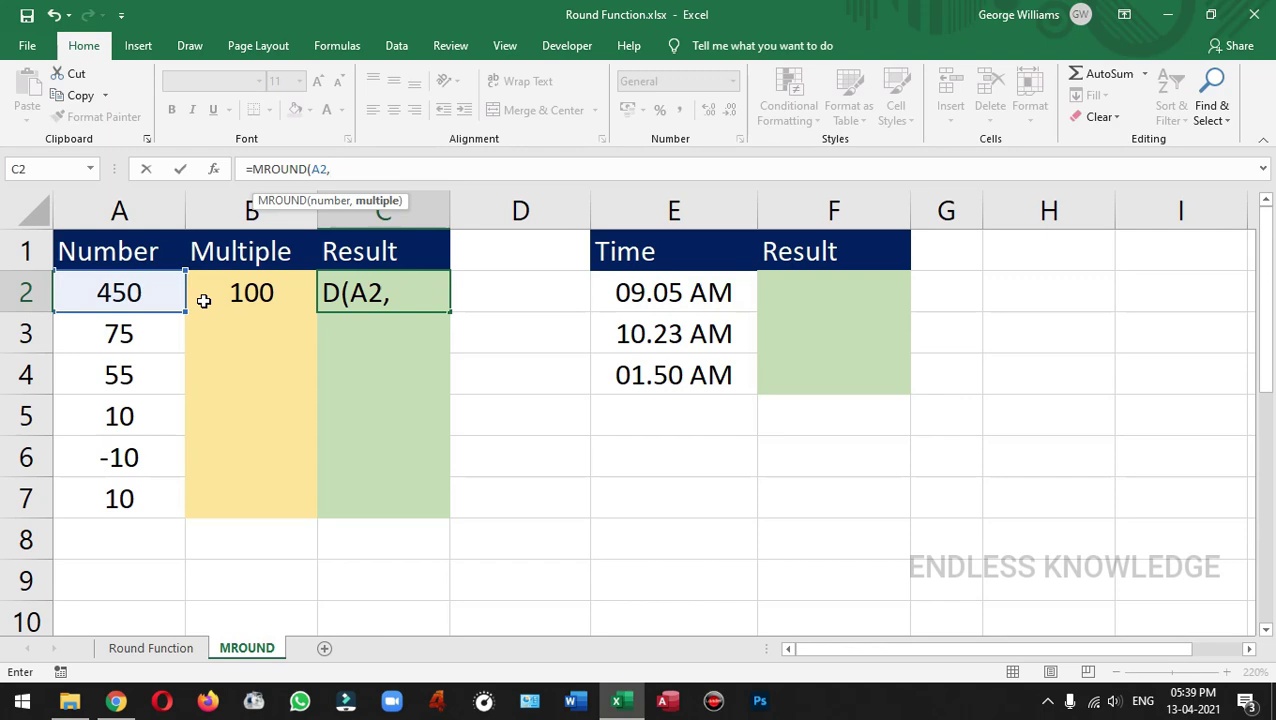
click(254, 292)
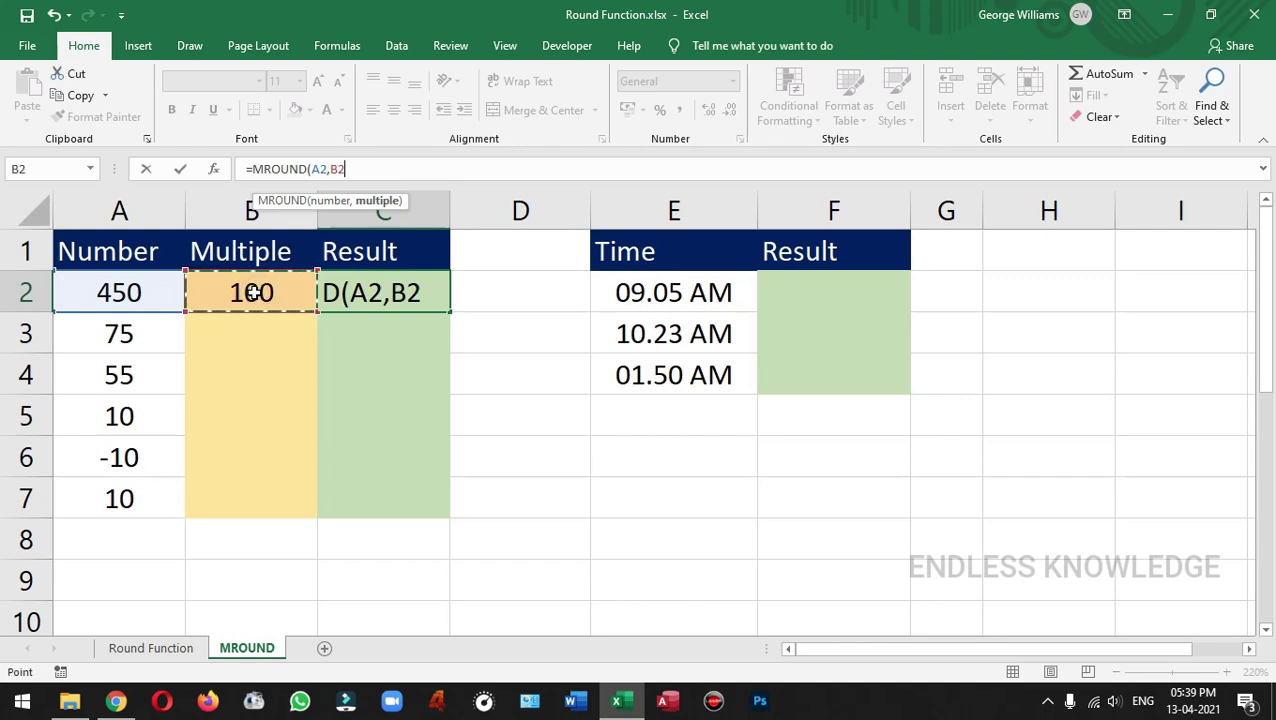
text())
key(Return)
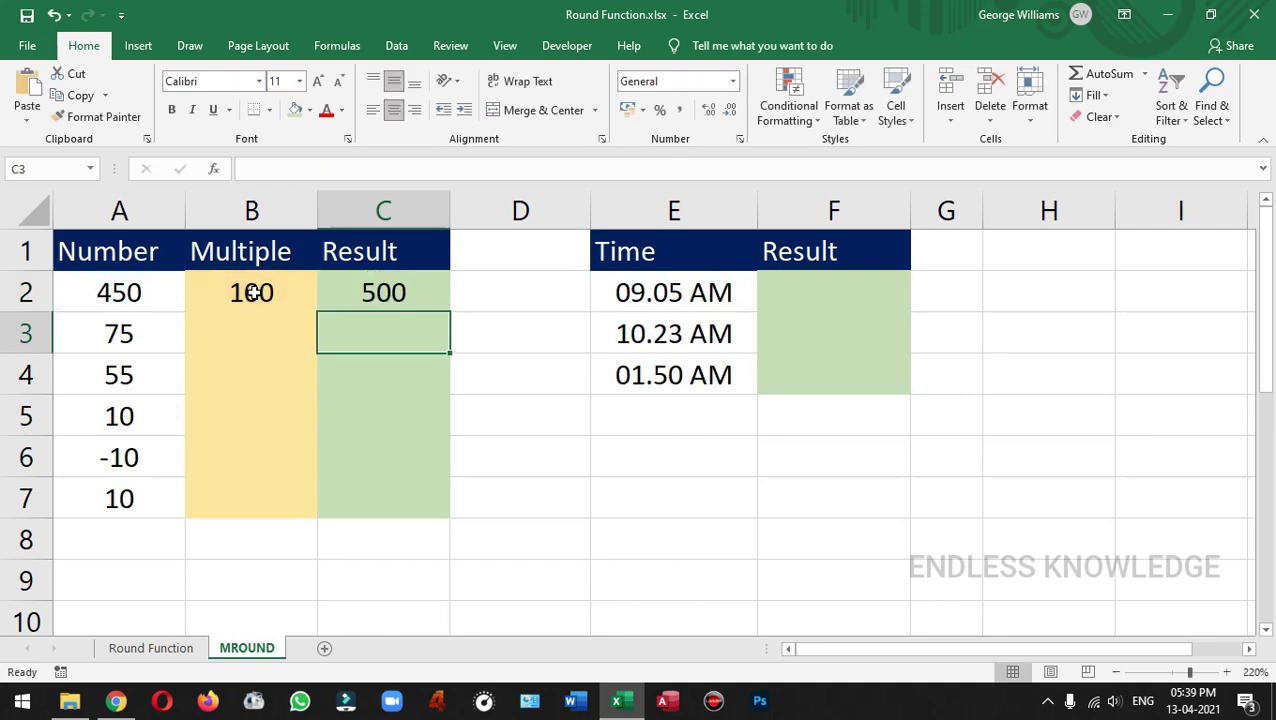
Examine the number in A2, the multiple in B2 and the rounded result in C2.
click(158, 294)
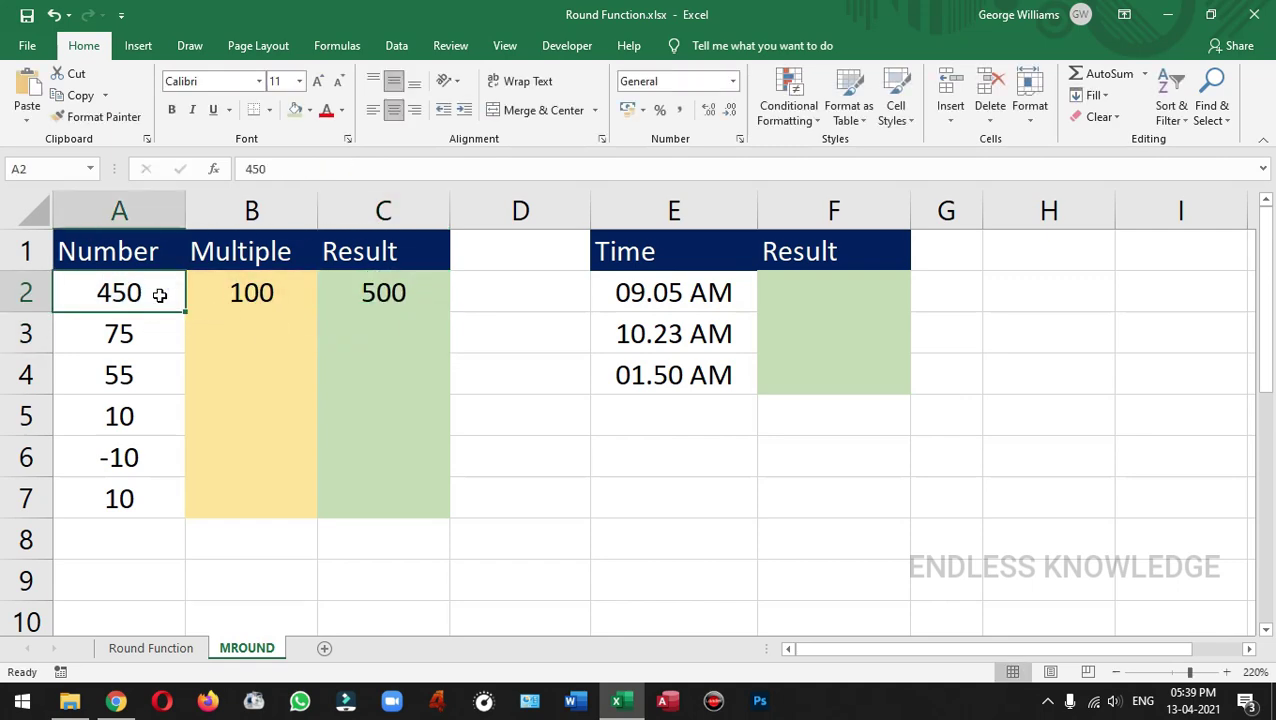
click(282, 296)
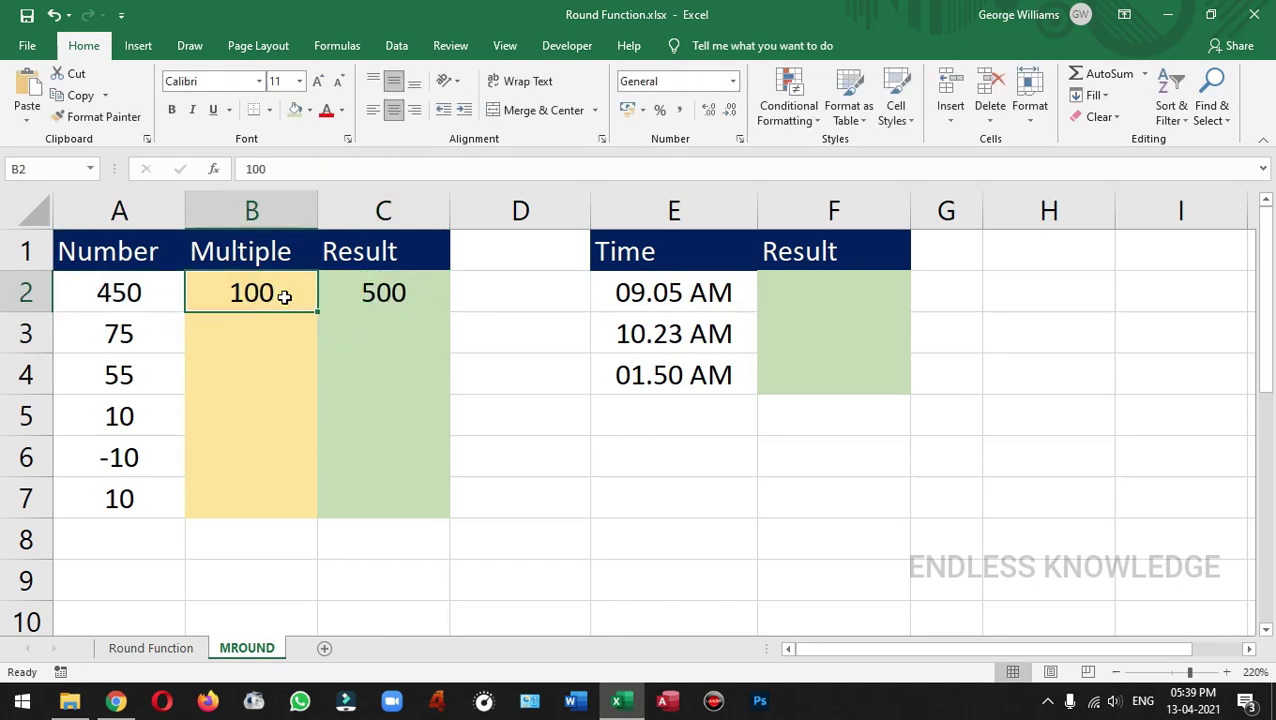
click(426, 294)
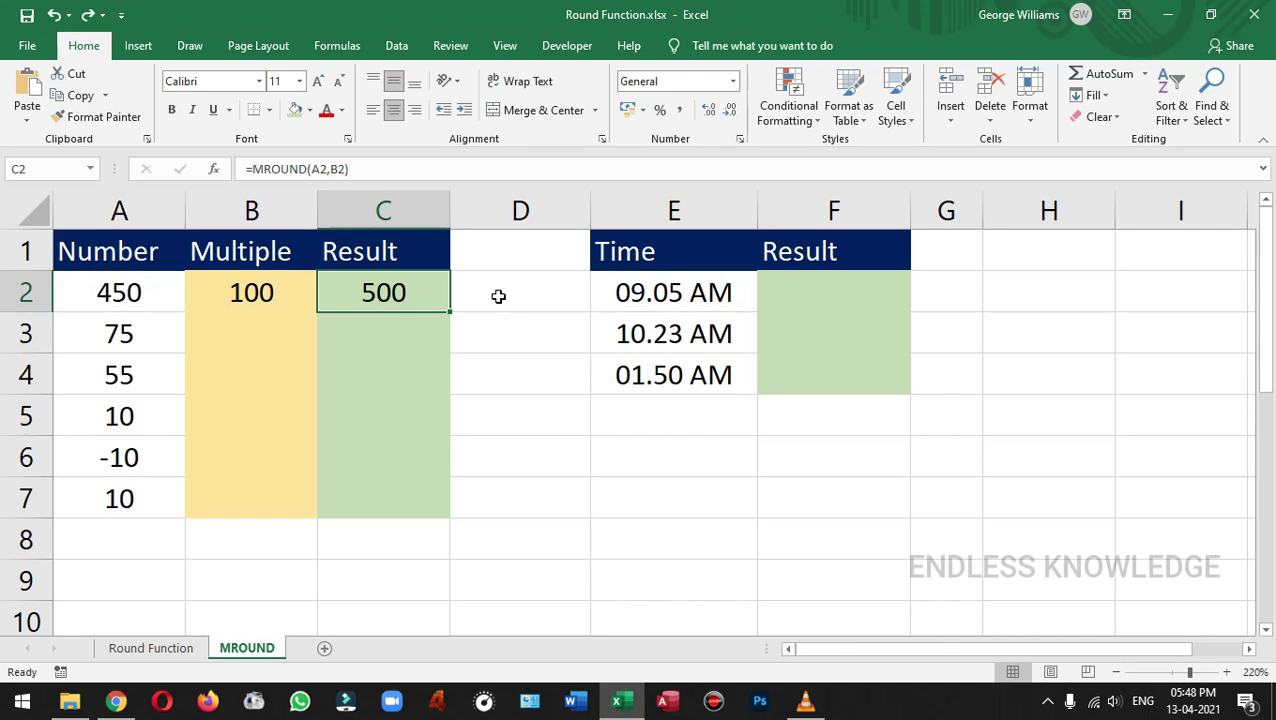
click(137, 297)
click(246, 295)
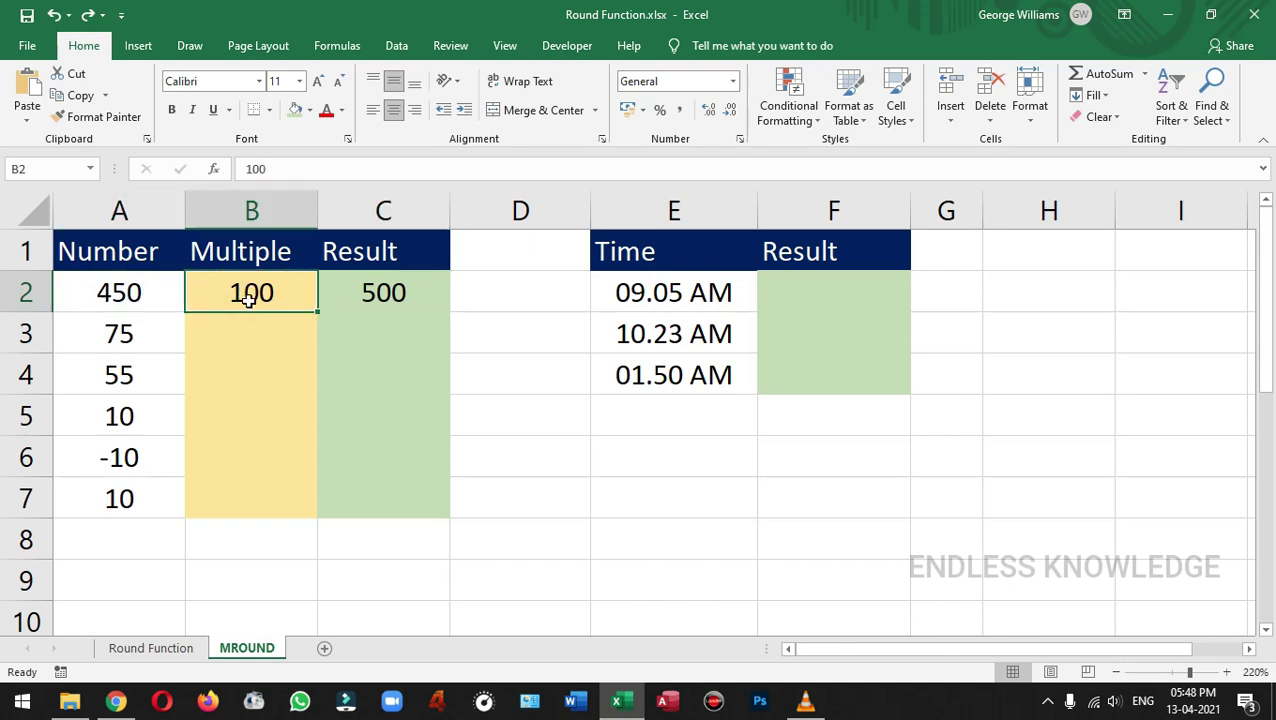
click(355, 298)
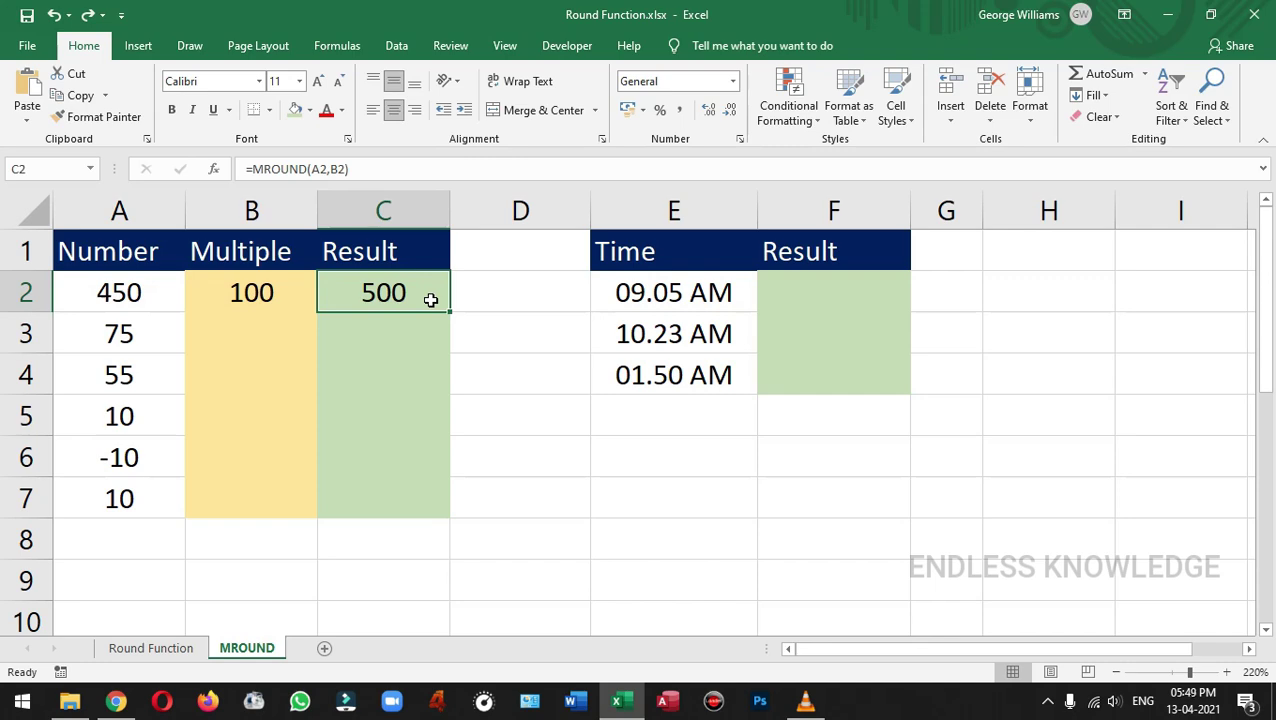
click(512, 294)
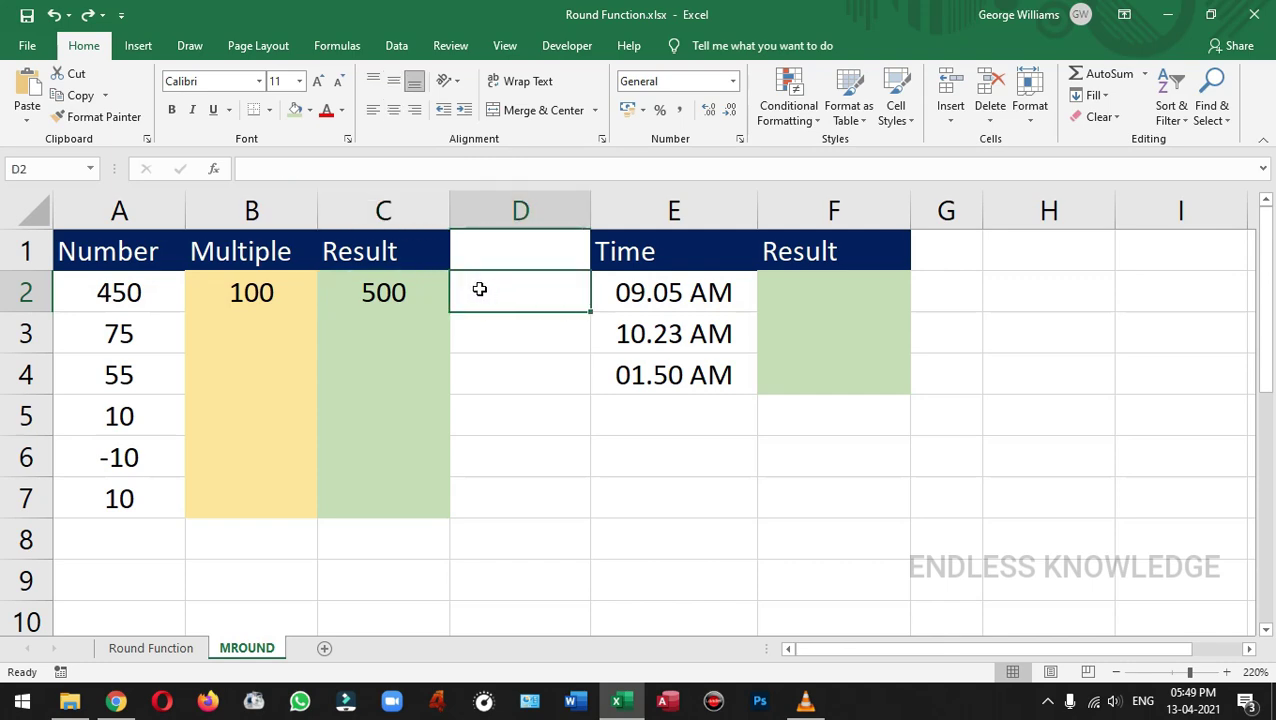
click(147, 291)
click(258, 292)
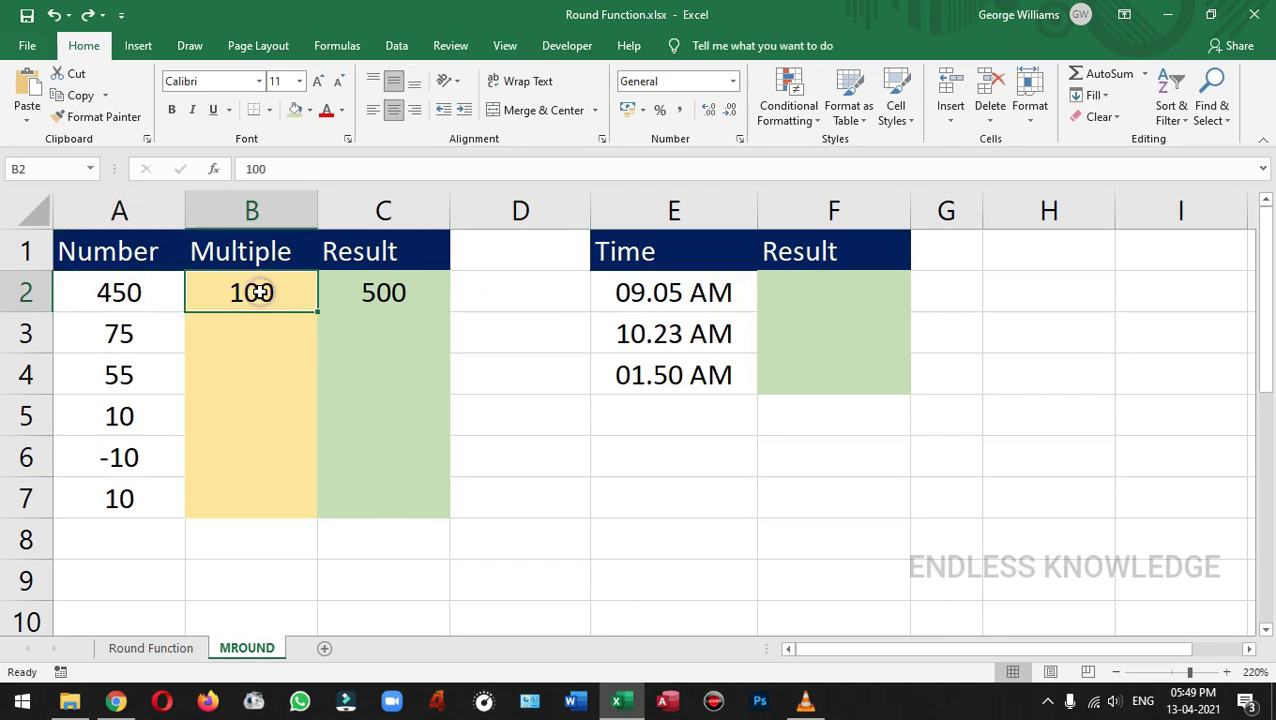
Divide the number by its multiple in cell D2 with the formula =A2/B2.
click(496, 290)
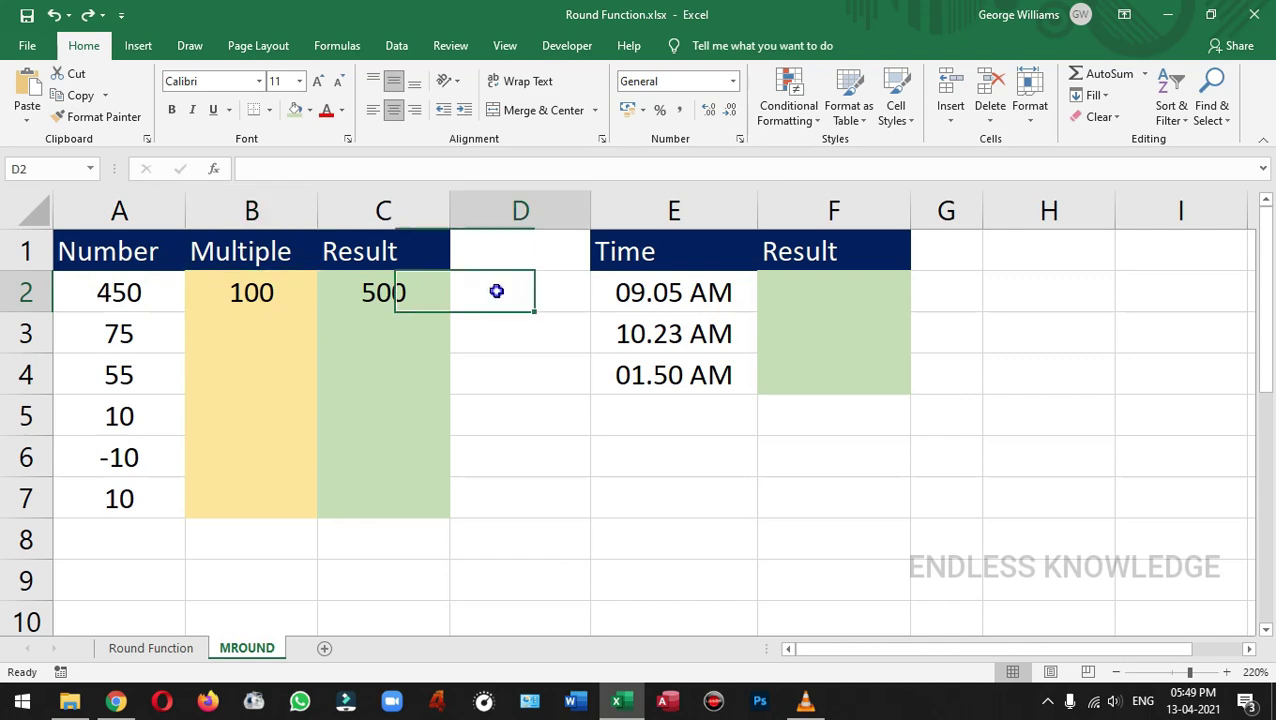
text(=)
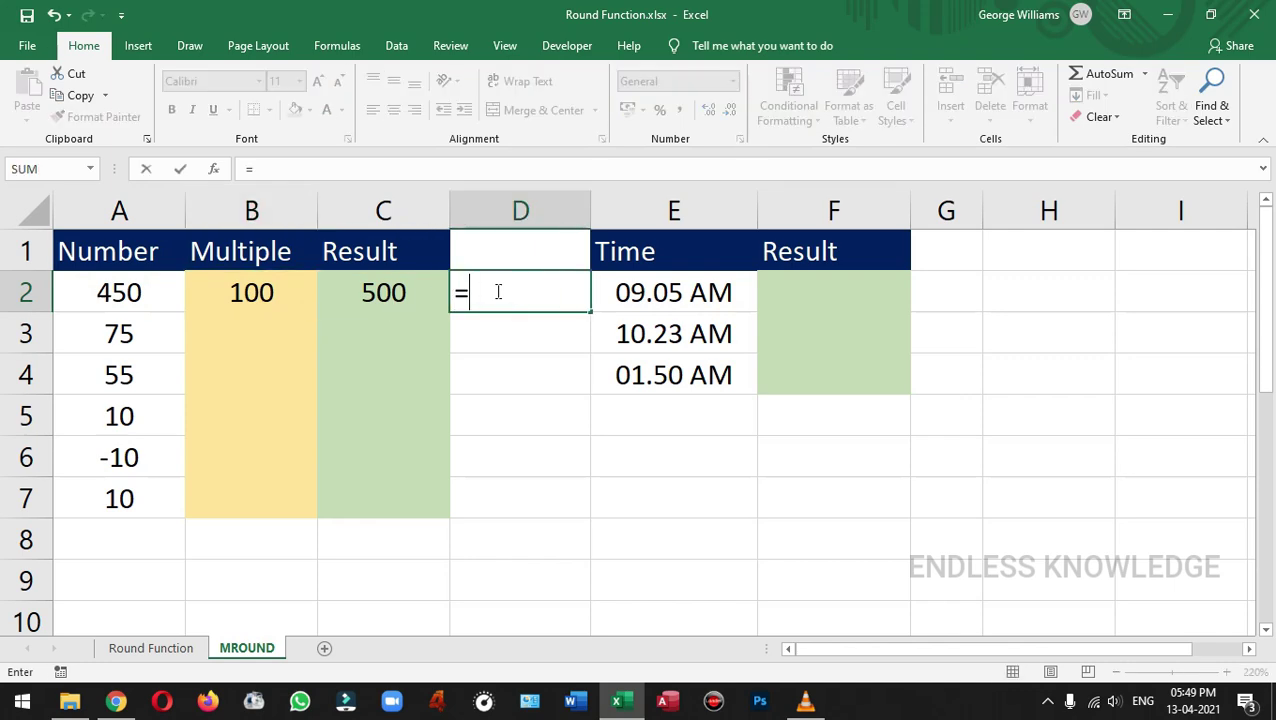
click(133, 289)
text(/)
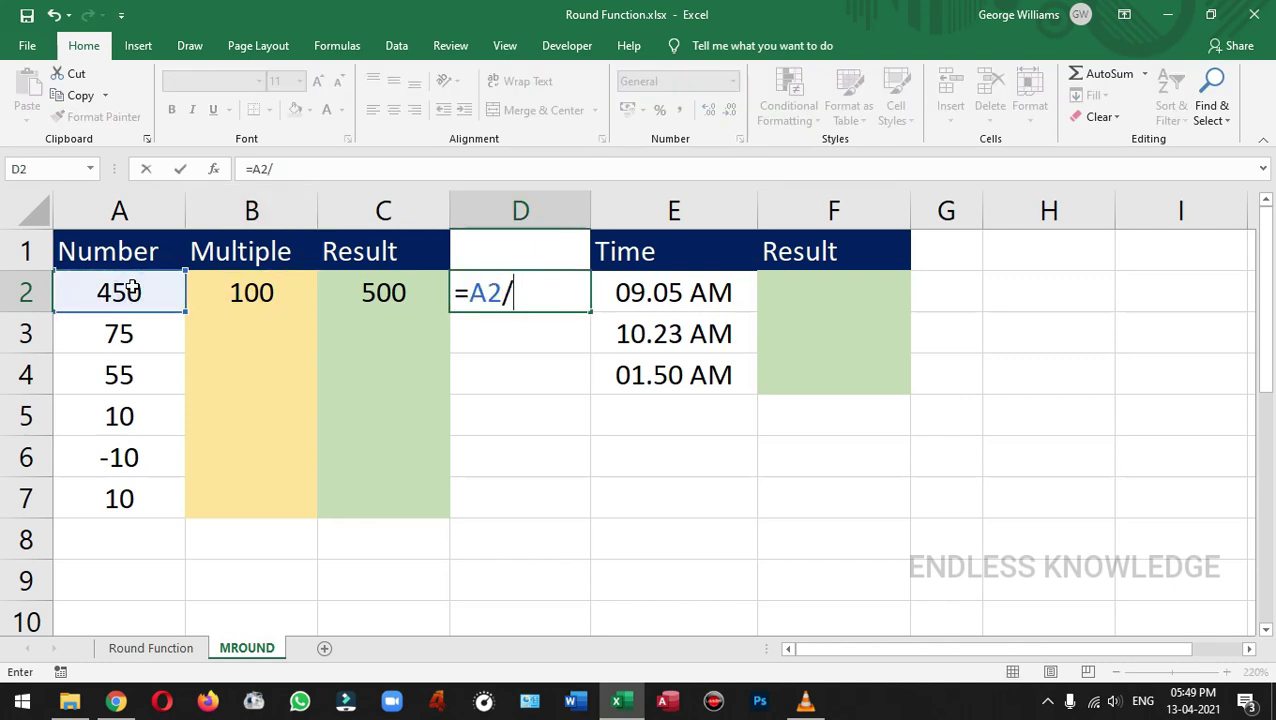
click(222, 289)
key(Return)
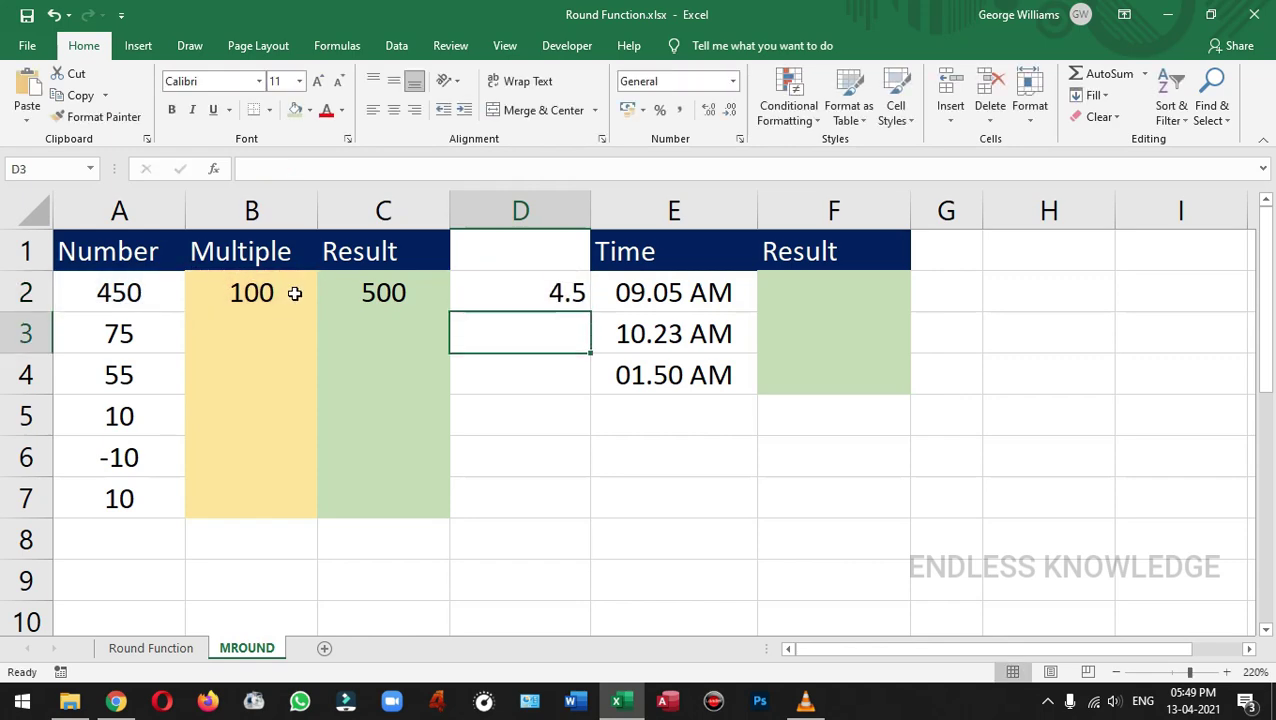
Try replacing the division formula in cell D2 with 4, and undo the entry.
click(490, 290)
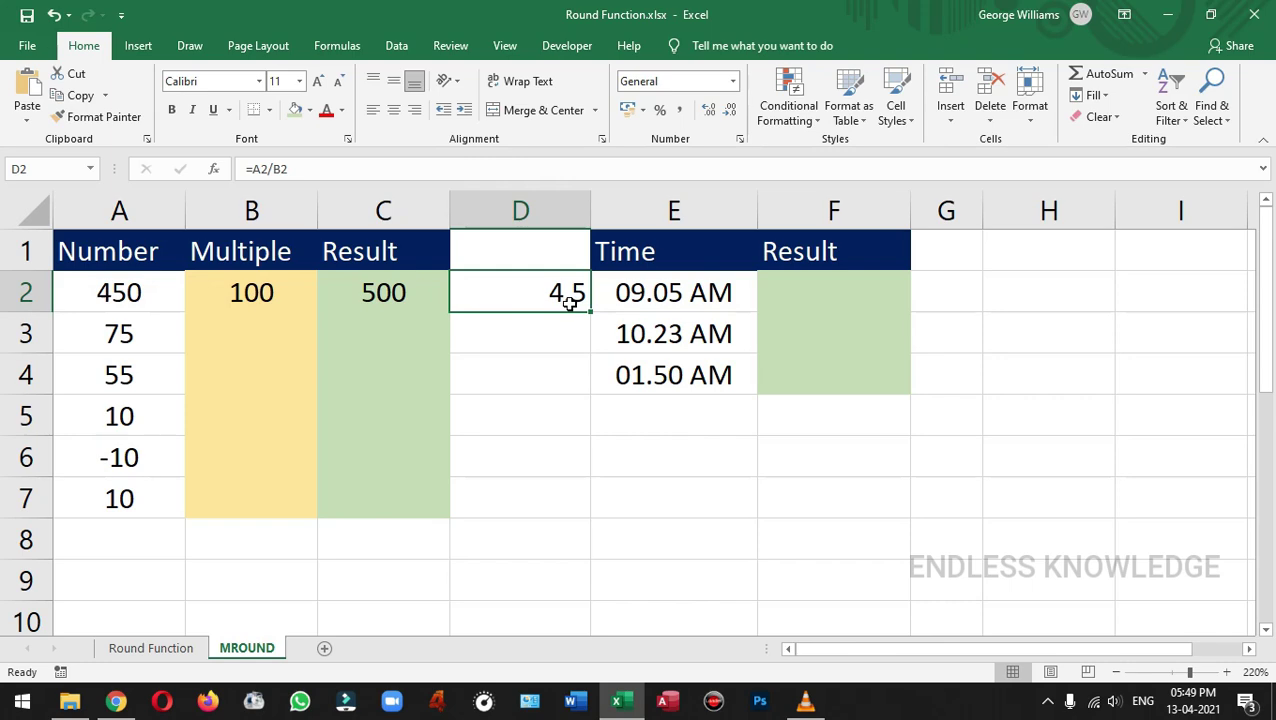
text(4)
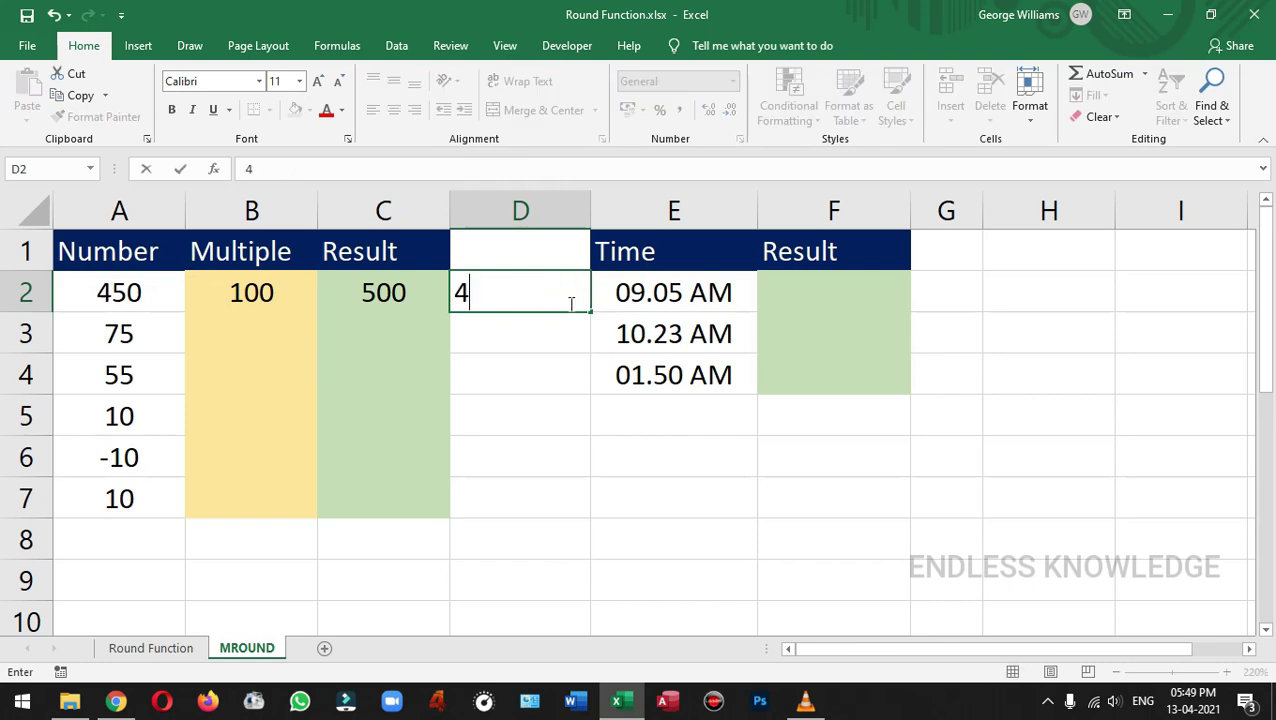
key(Return)
key(ctrl+z)
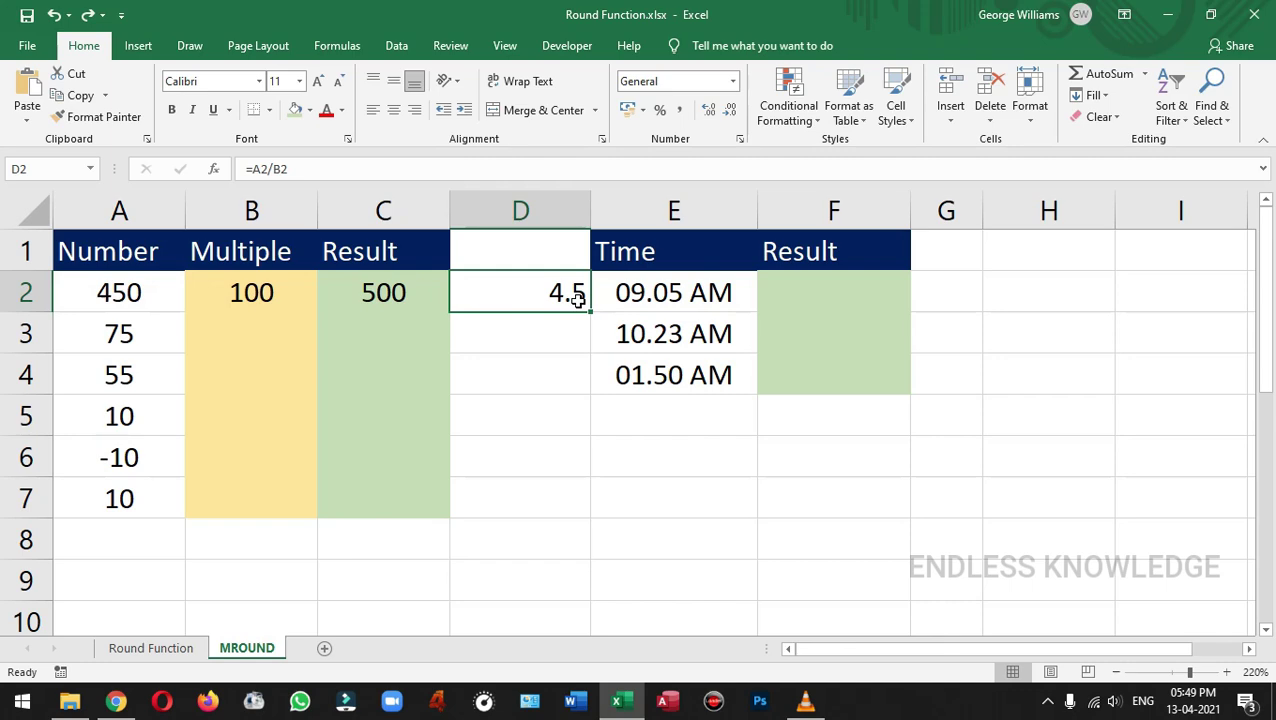
Replace the division formula in cell D2 with 5 and compare it with the multiple and the result in row 2.
text(5)
key(Return)
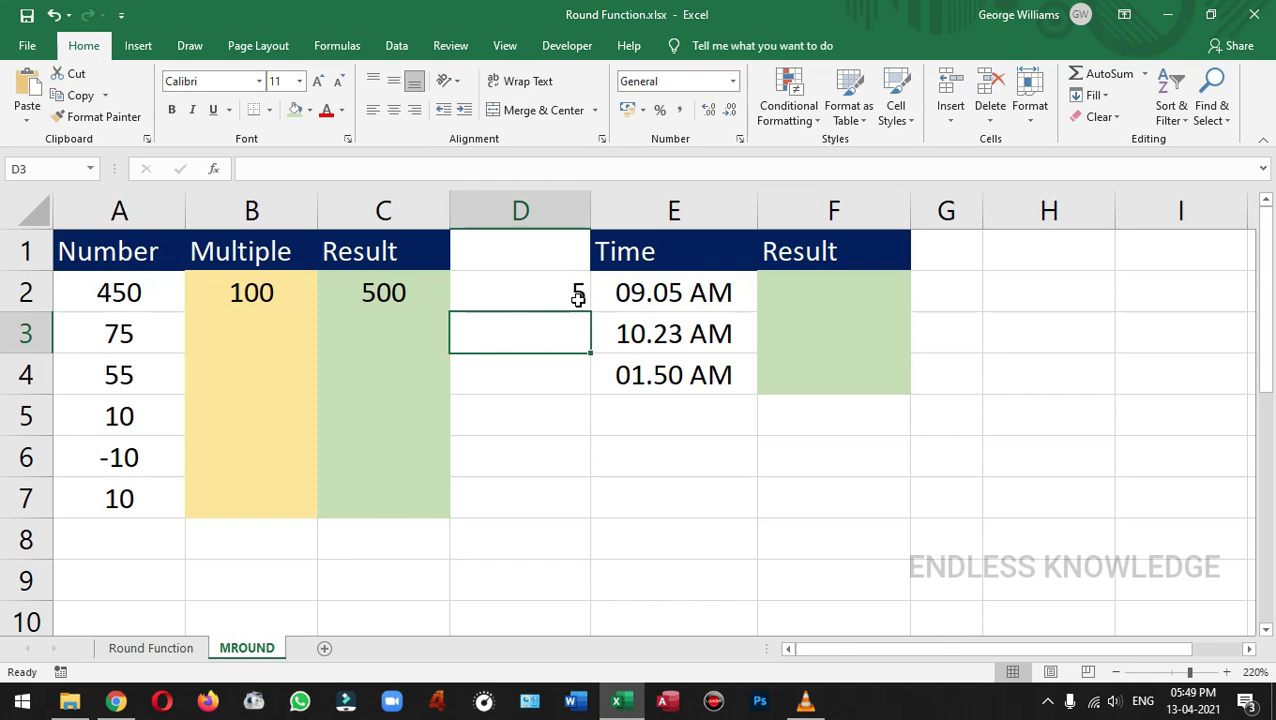
click(577, 298)
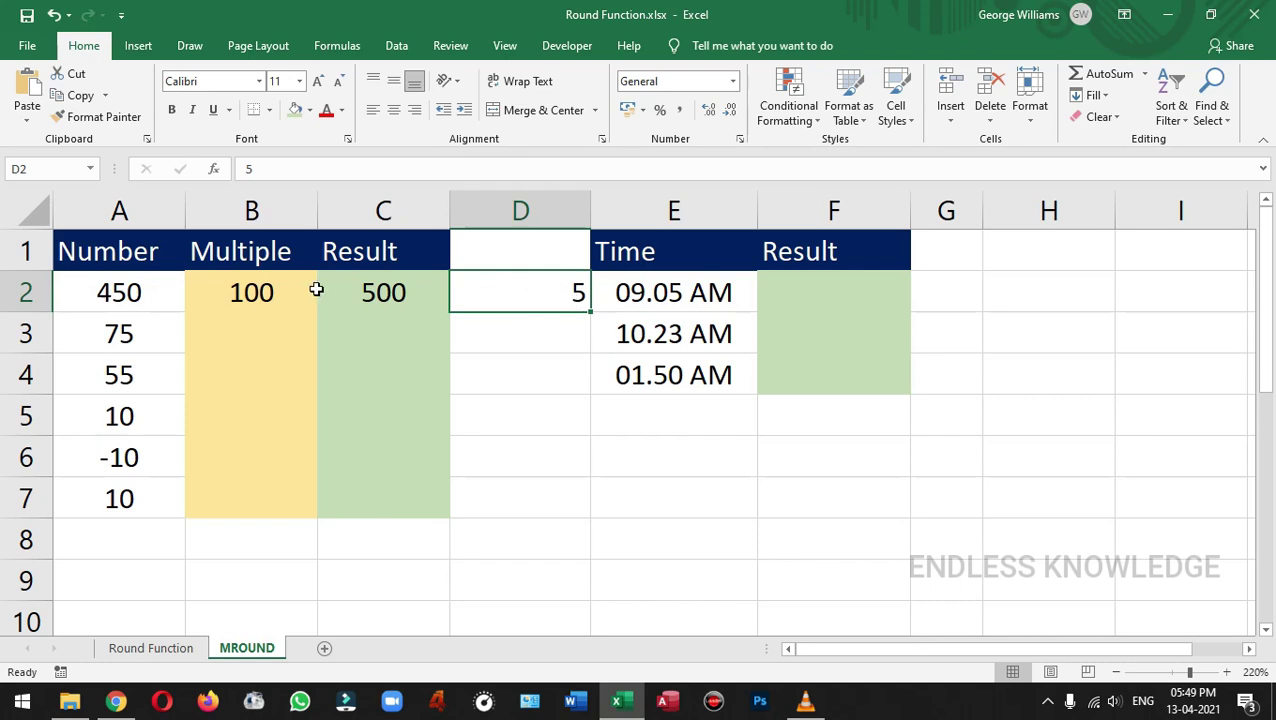
click(273, 293)
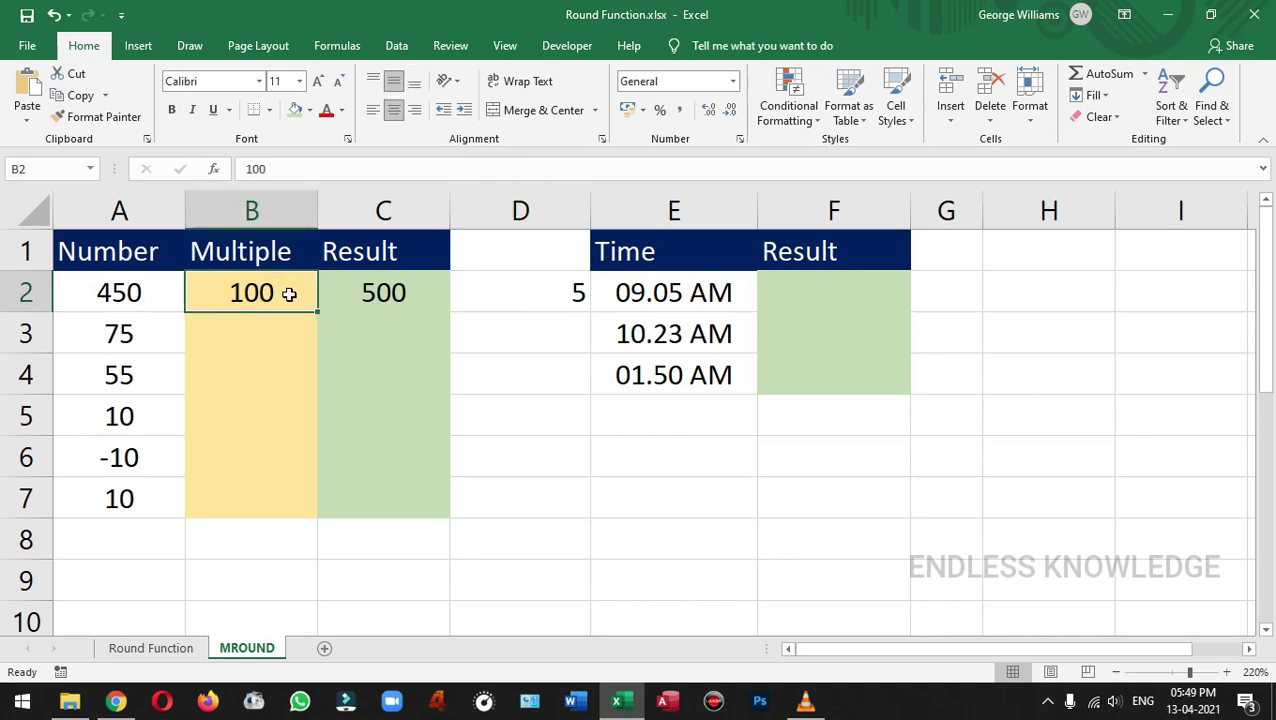
click(530, 296)
click(250, 287)
click(399, 292)
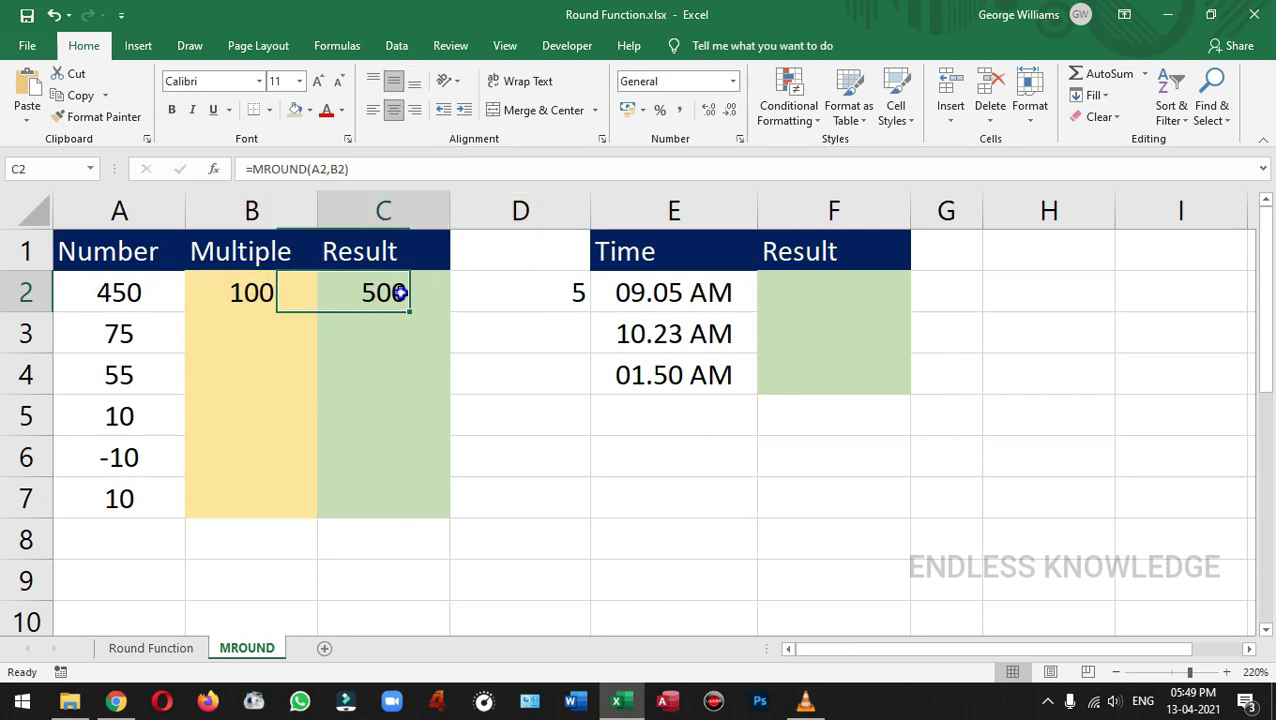
Enter 3 as the multiple for the number 10 in cell B5.
click(249, 407)
text(3)
key(Return)
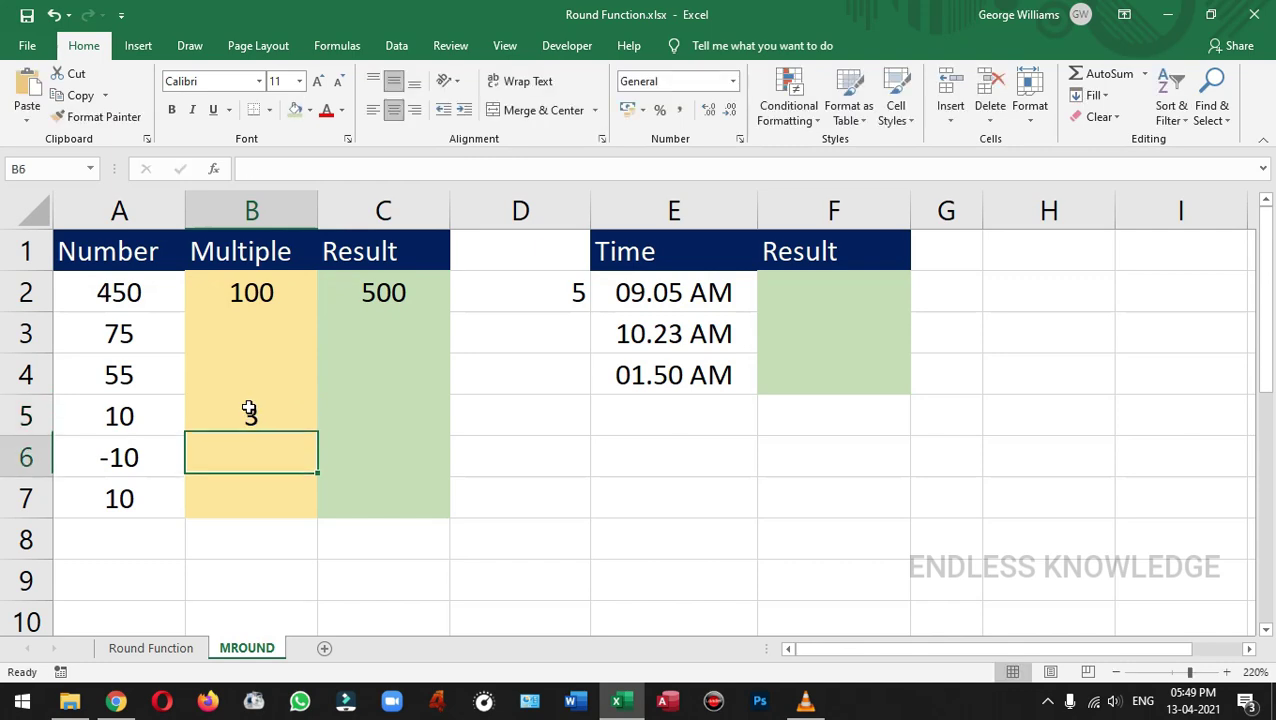
click(272, 405)
Fill the MROUND formula from C2 down to C5 and check the result in row 5.
click(420, 292)
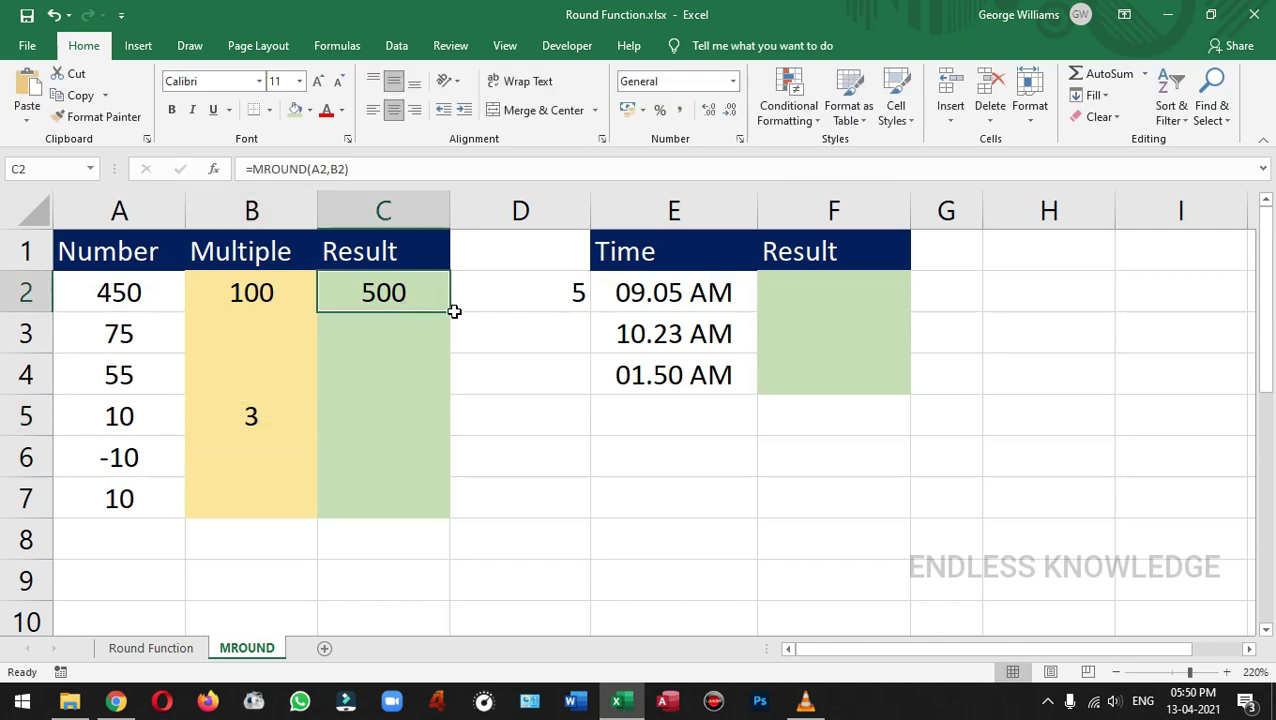
drag(446, 309, 413, 433)
click(390, 416)
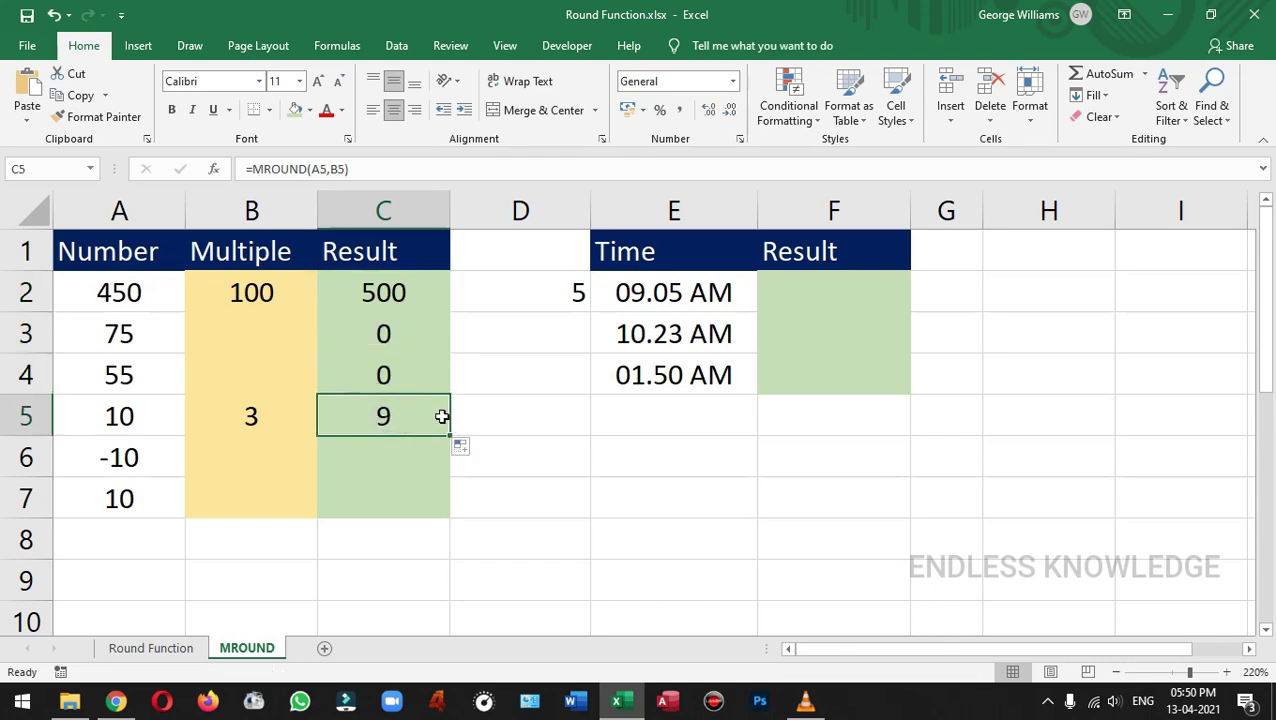
click(254, 421)
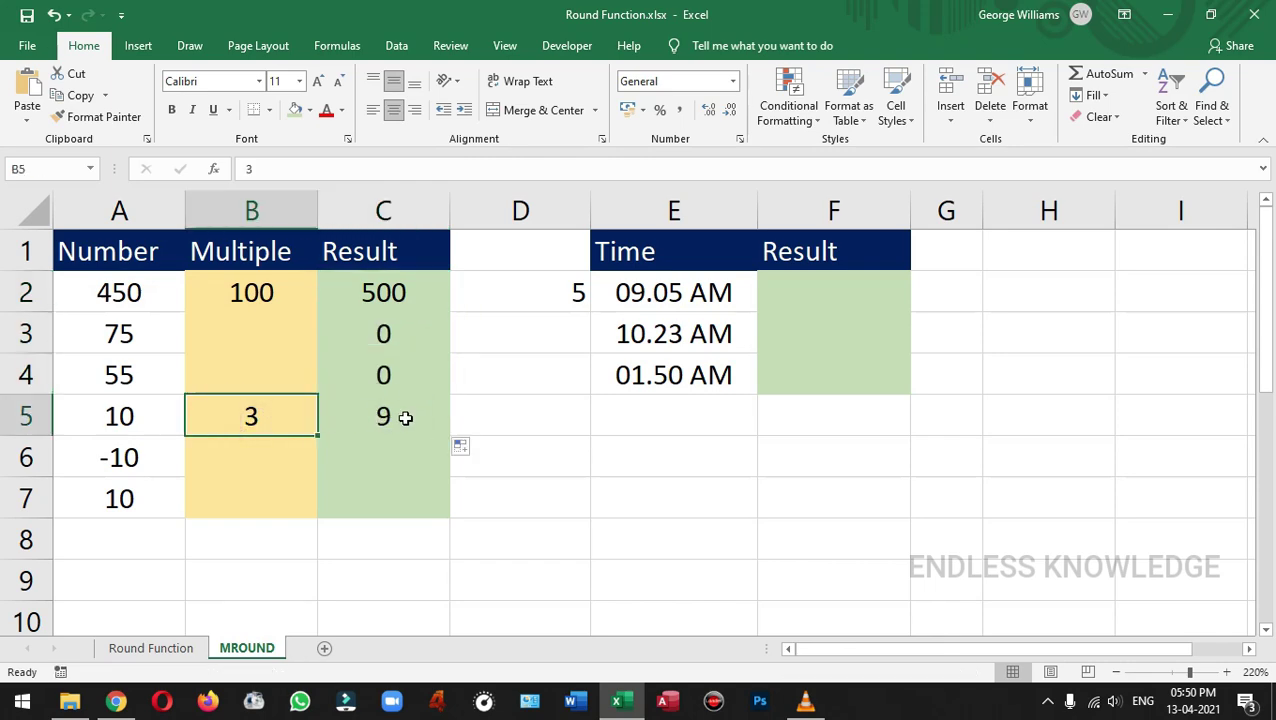
Divide the number by its multiple in cell D5 with the formula =A5/B5.
click(507, 419)
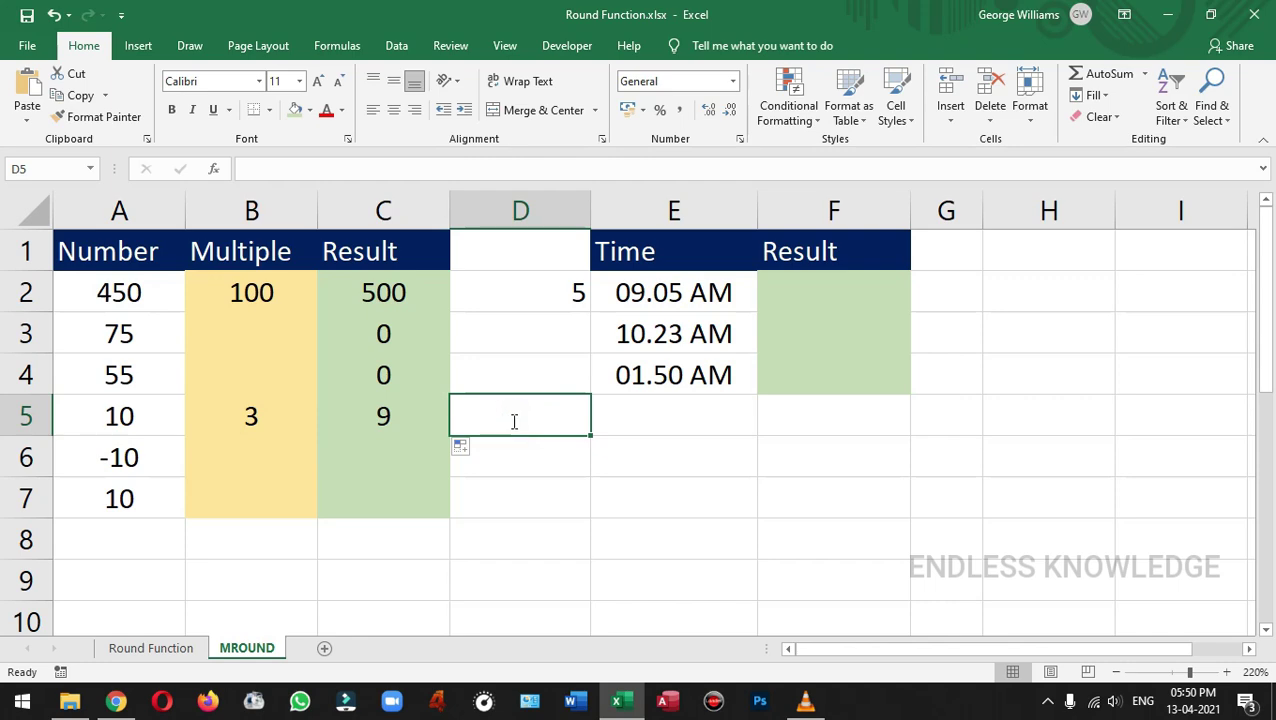
text(=)
click(157, 421)
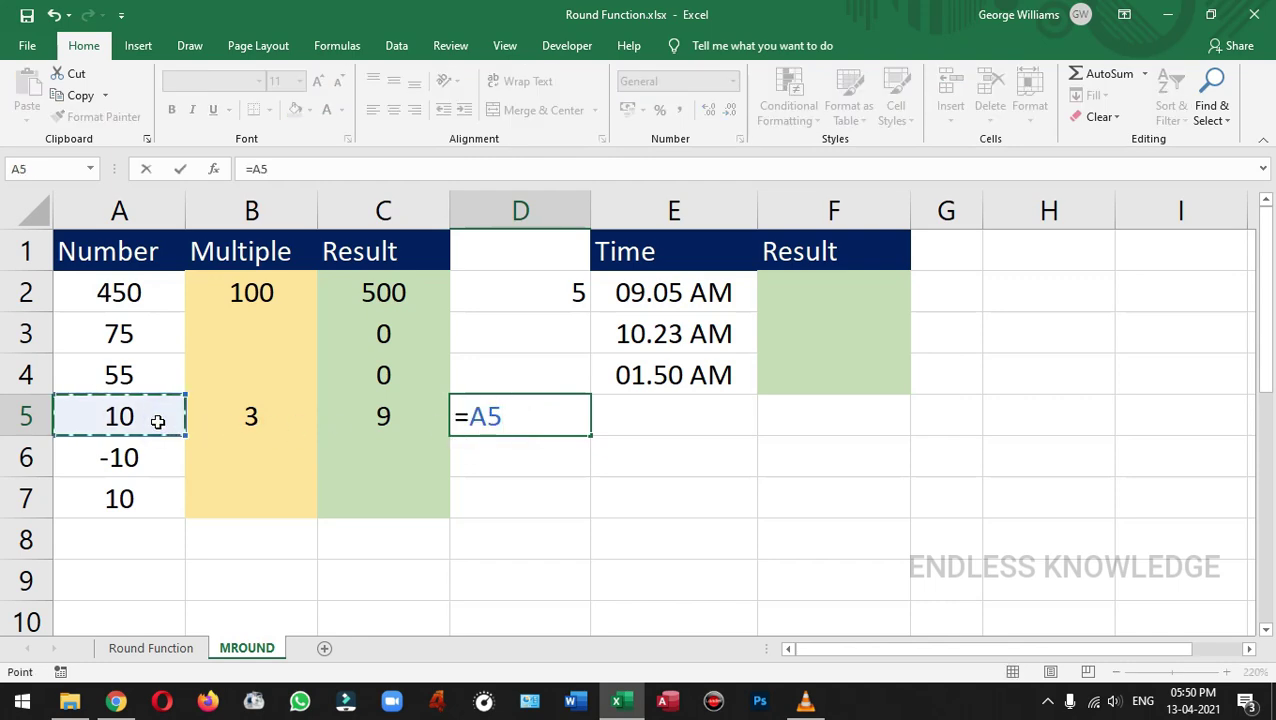
text(/)
click(251, 416)
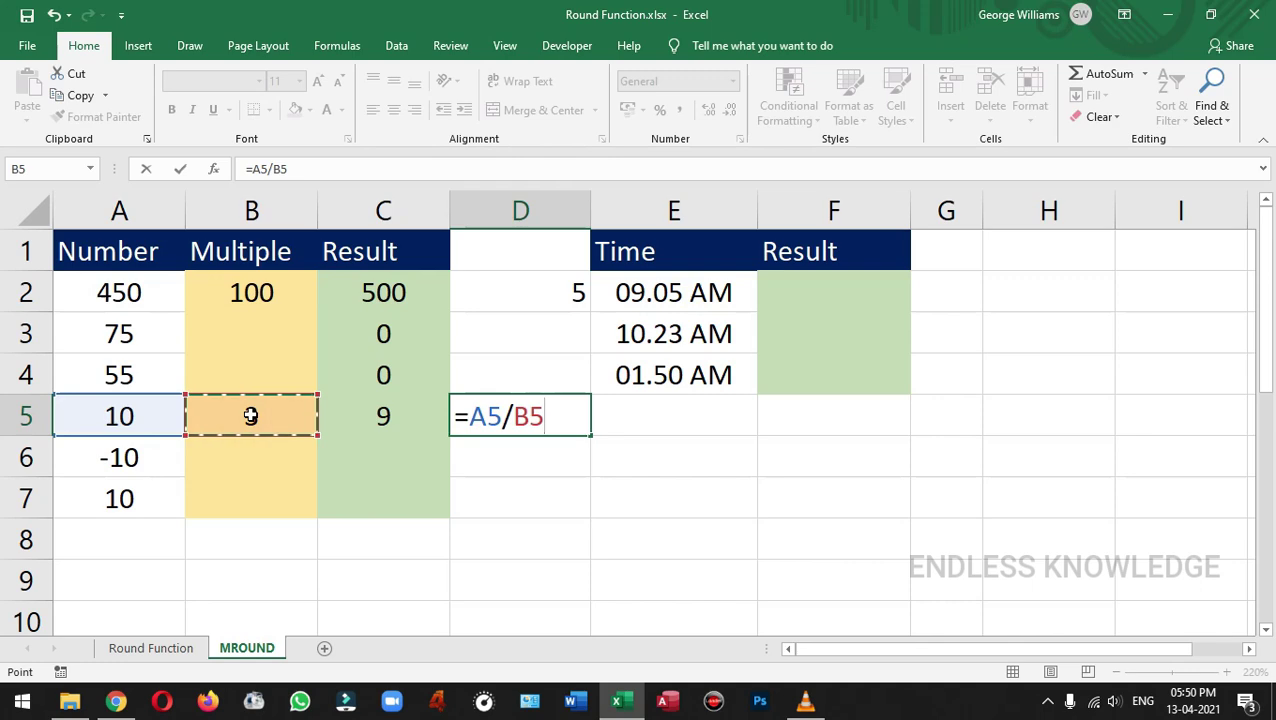
key(Return)
click(541, 413)
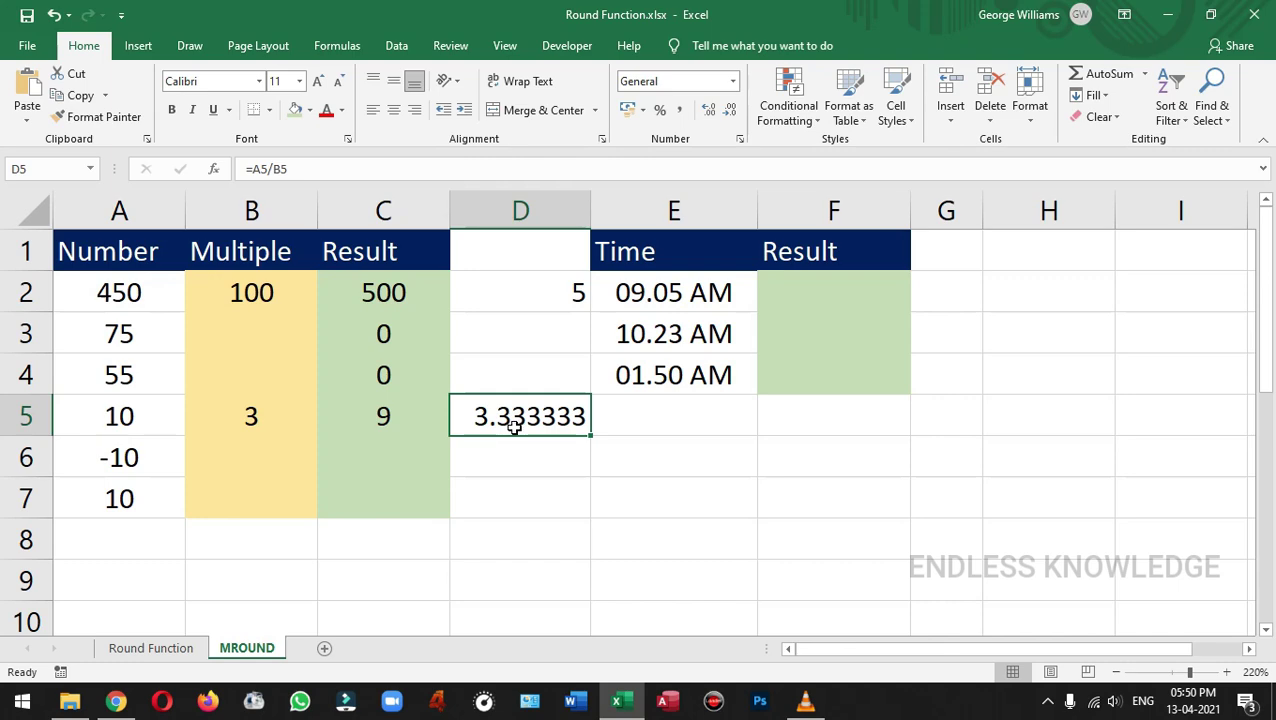
Replace the division formula in cell D5 with 3 and compare it with the multiple and the result in row 5.
text(3)
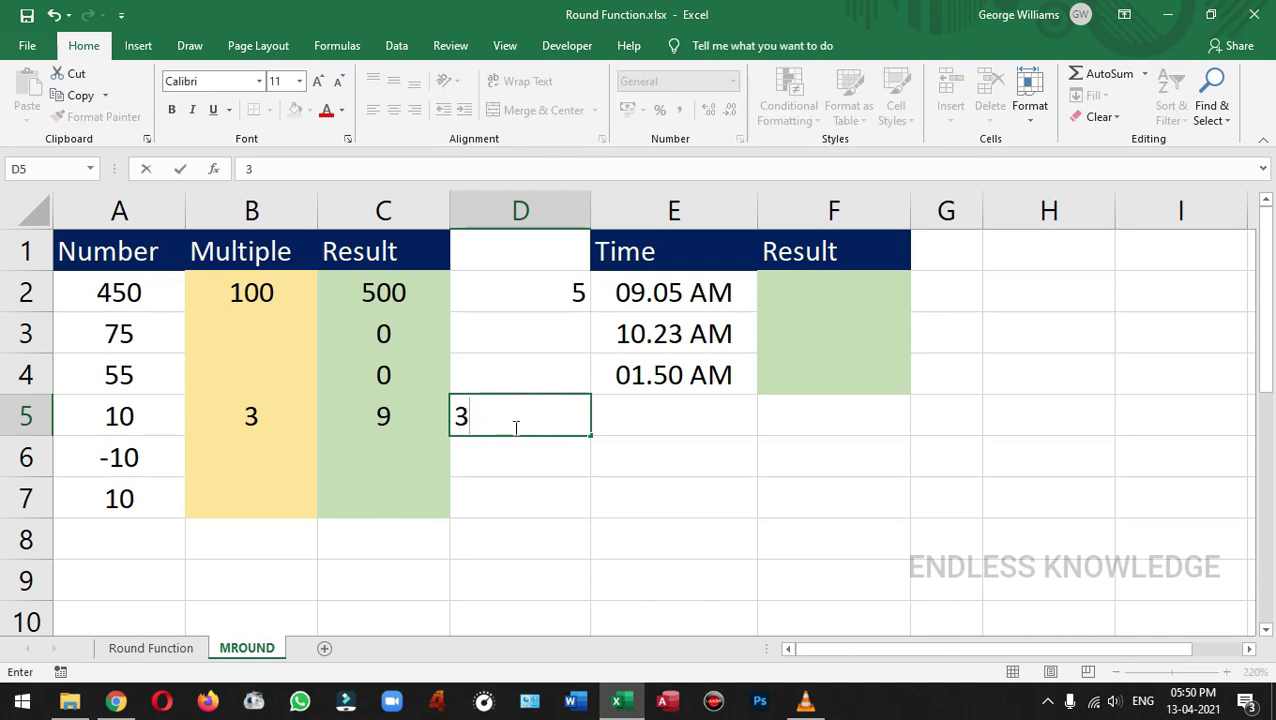
key(Return)
click(524, 415)
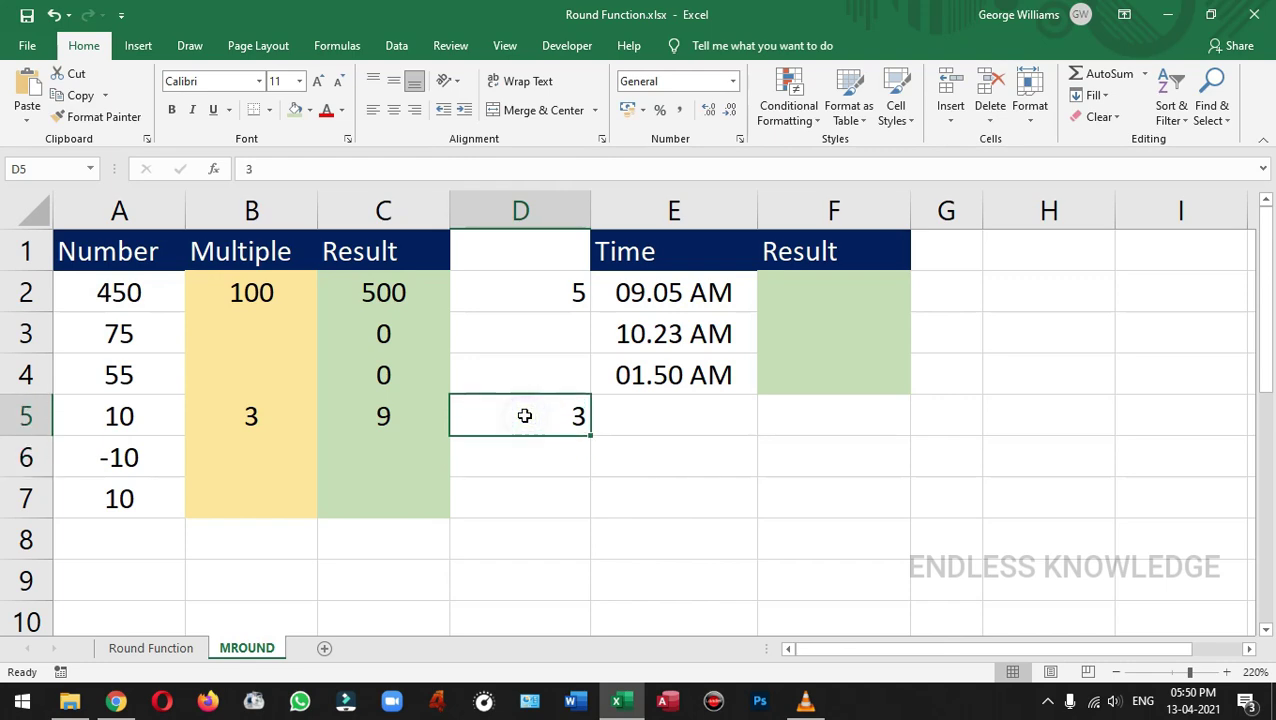
click(253, 416)
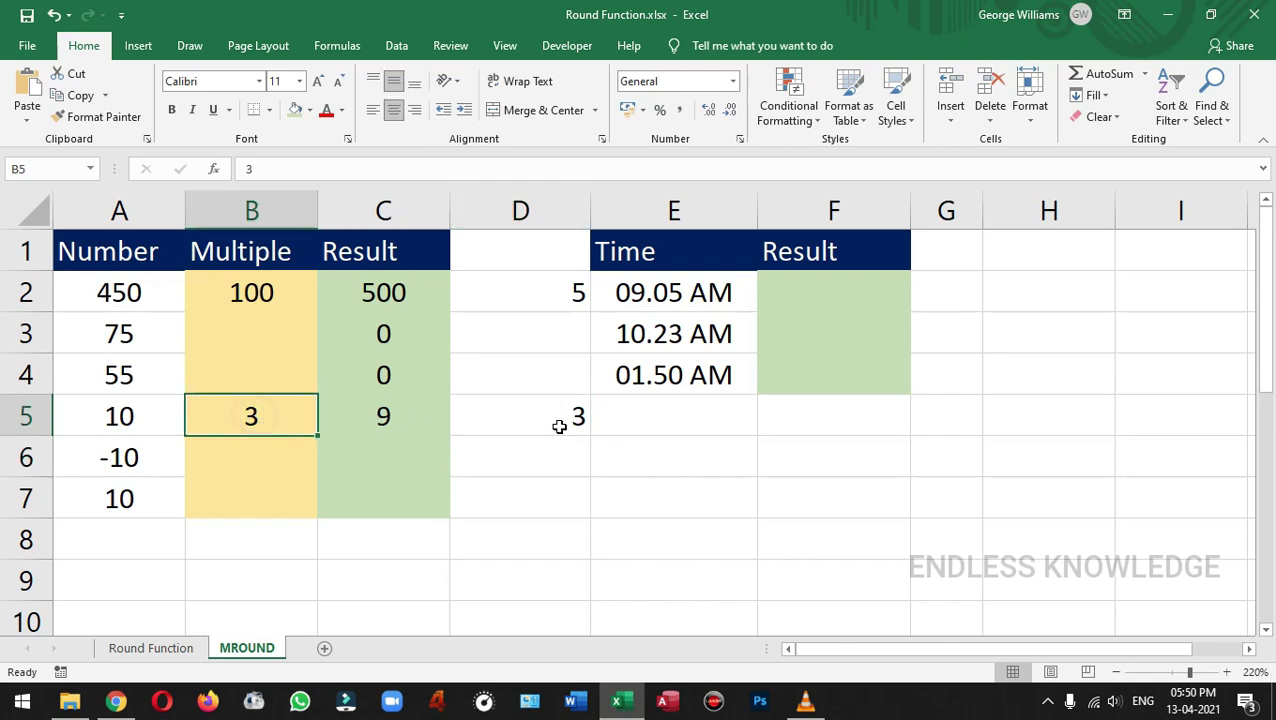
click(561, 421)
click(406, 418)
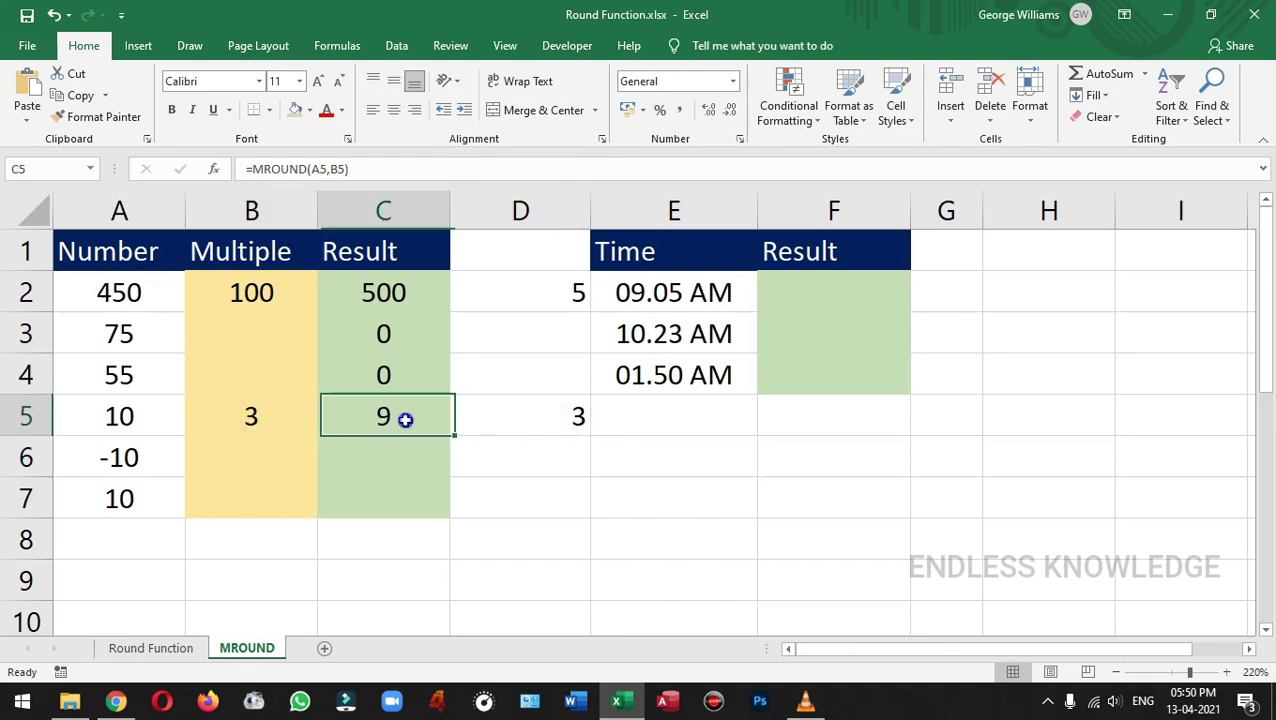
Enter 50 as the multiple for the number 75 in cell B3 and check the MROUND result in C3.
click(281, 331)
text(5)
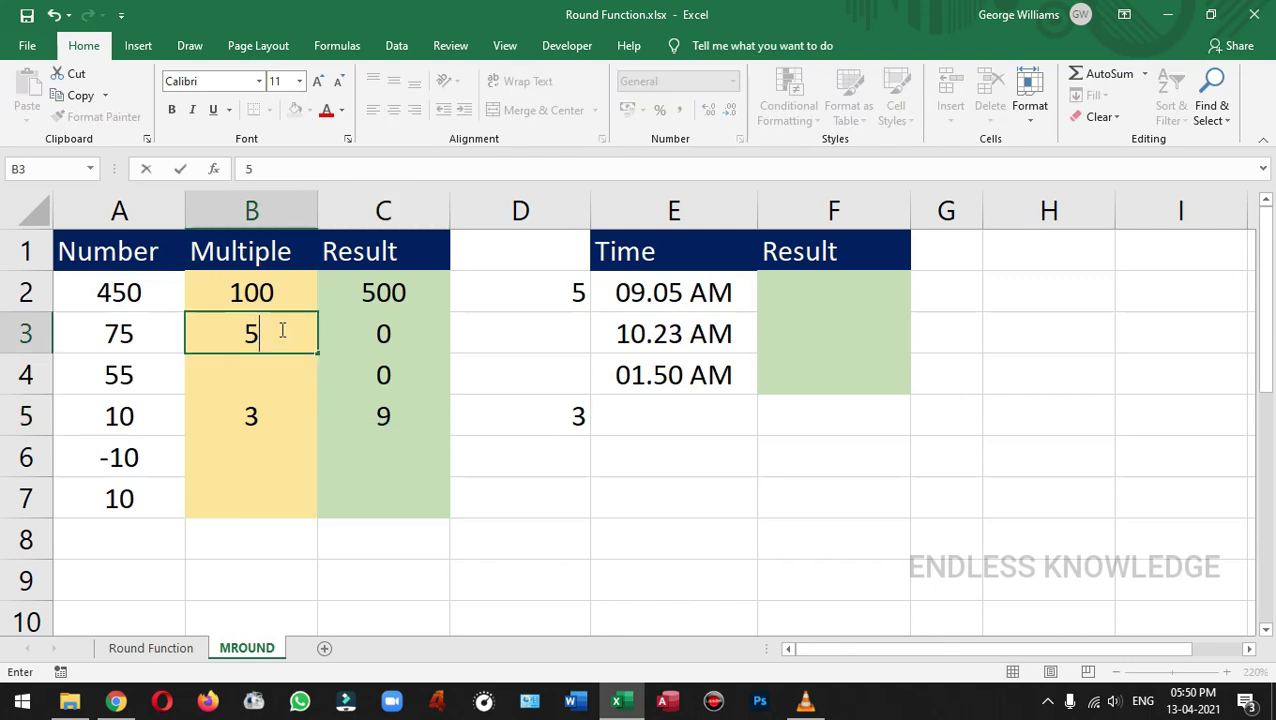
text(0)
key(Return)
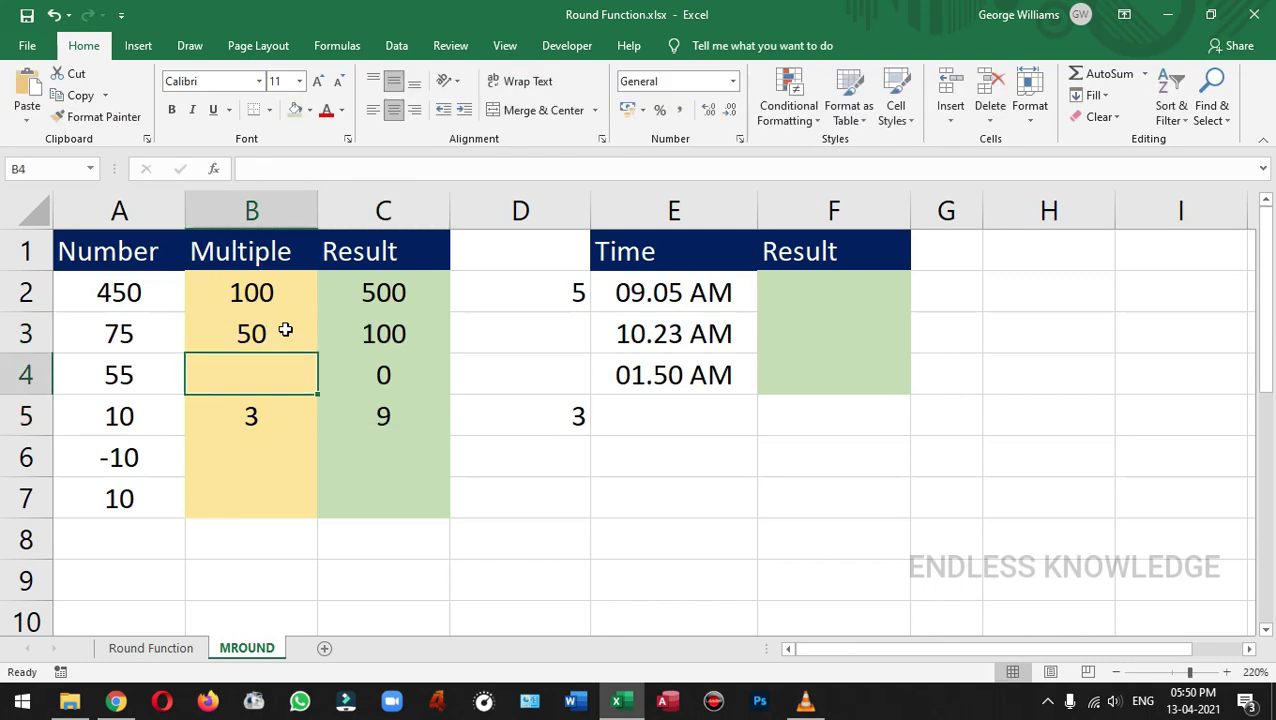
click(381, 336)
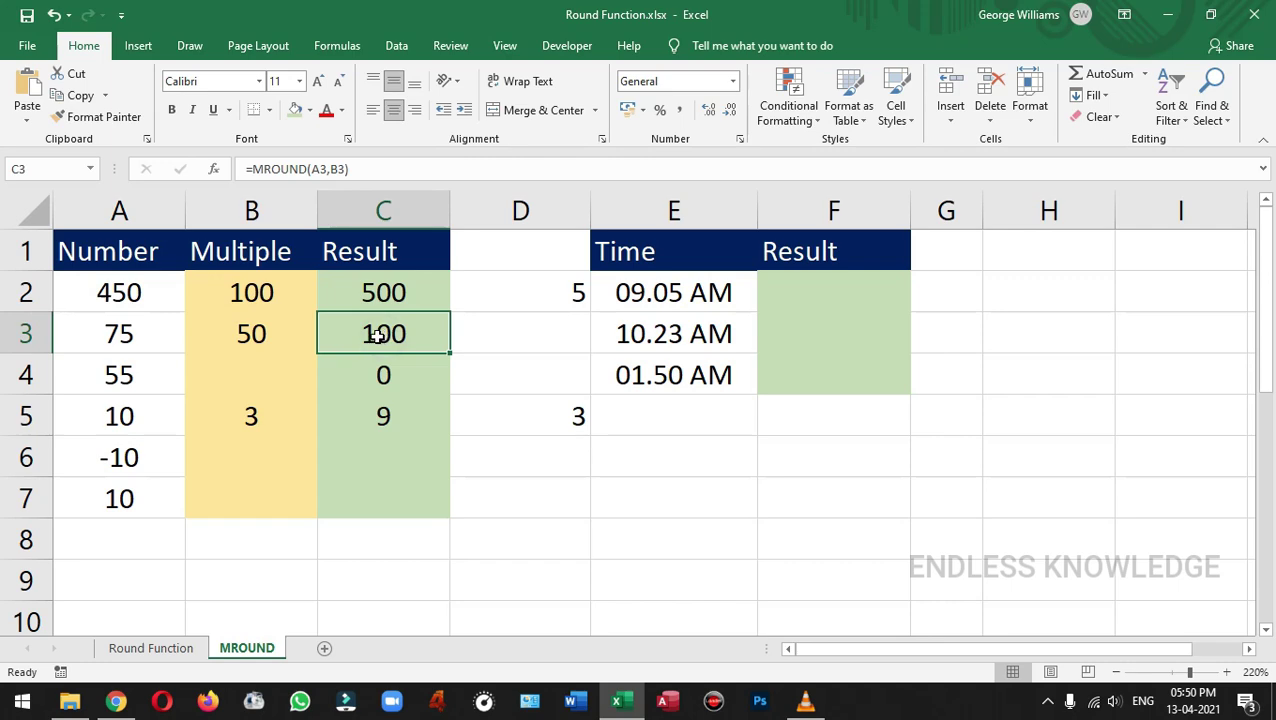
Change the number in cell A3 to 50 and check its rounded result in C3.
click(138, 330)
text(50)
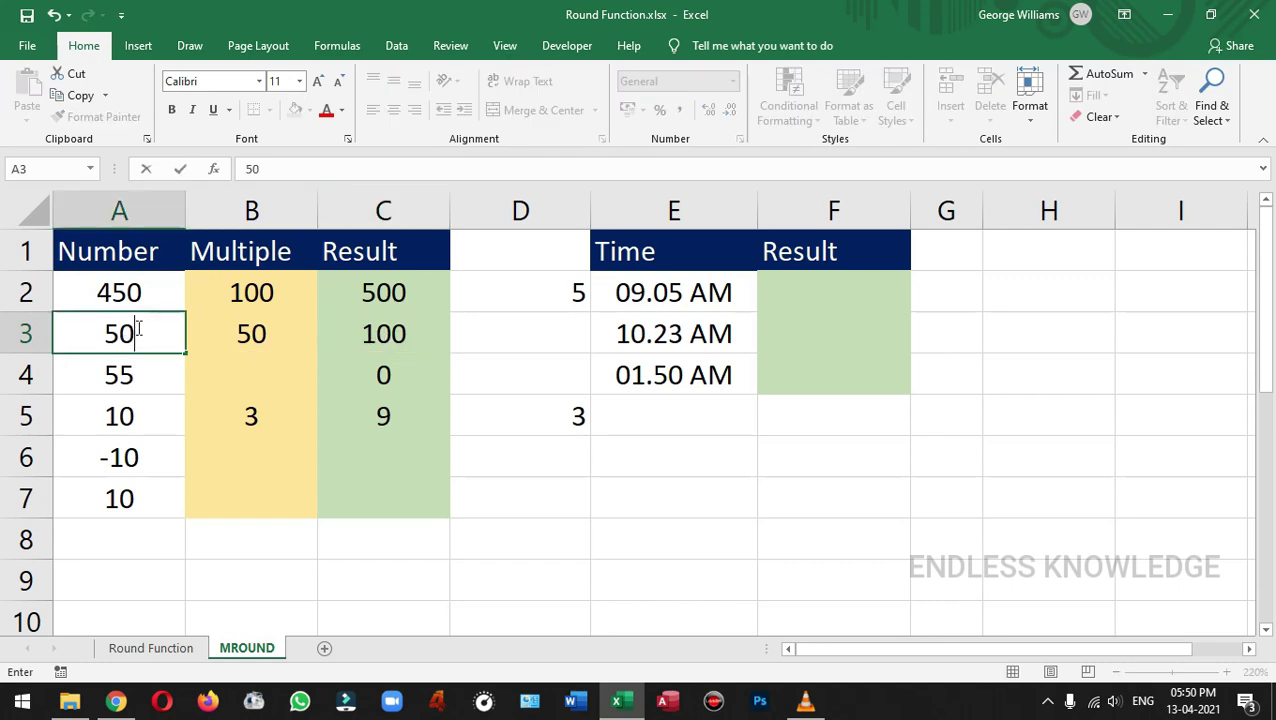
key(Return)
click(373, 333)
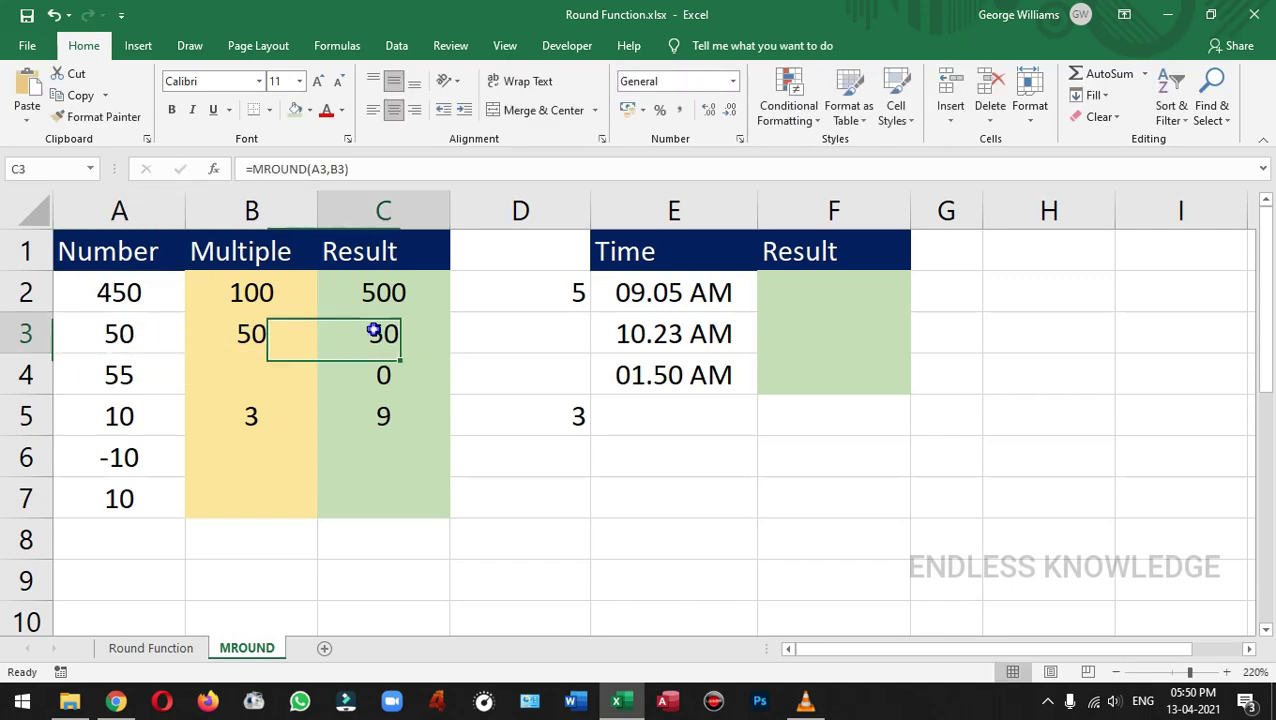
Enter 10 as the multiple for the number 55 in cell B4, and review the multiple and result in row 5.
click(253, 367)
text(10)
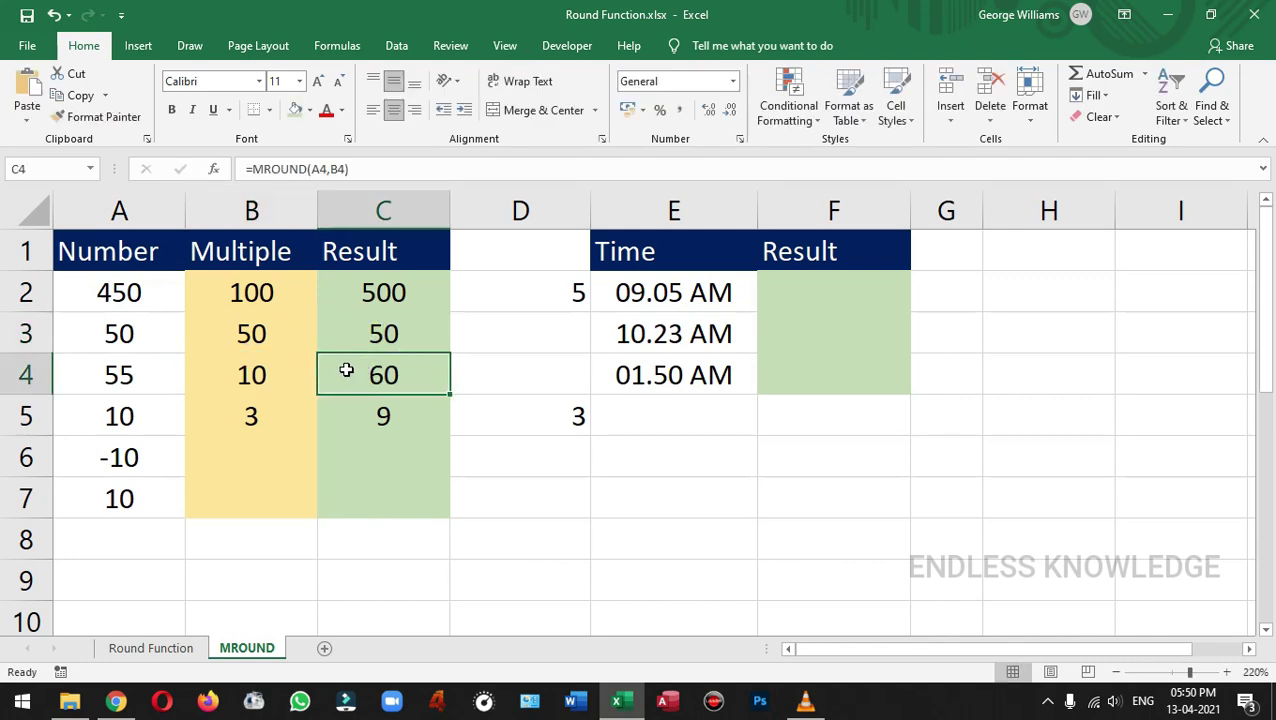
click(160, 427)
click(238, 439)
click(248, 418)
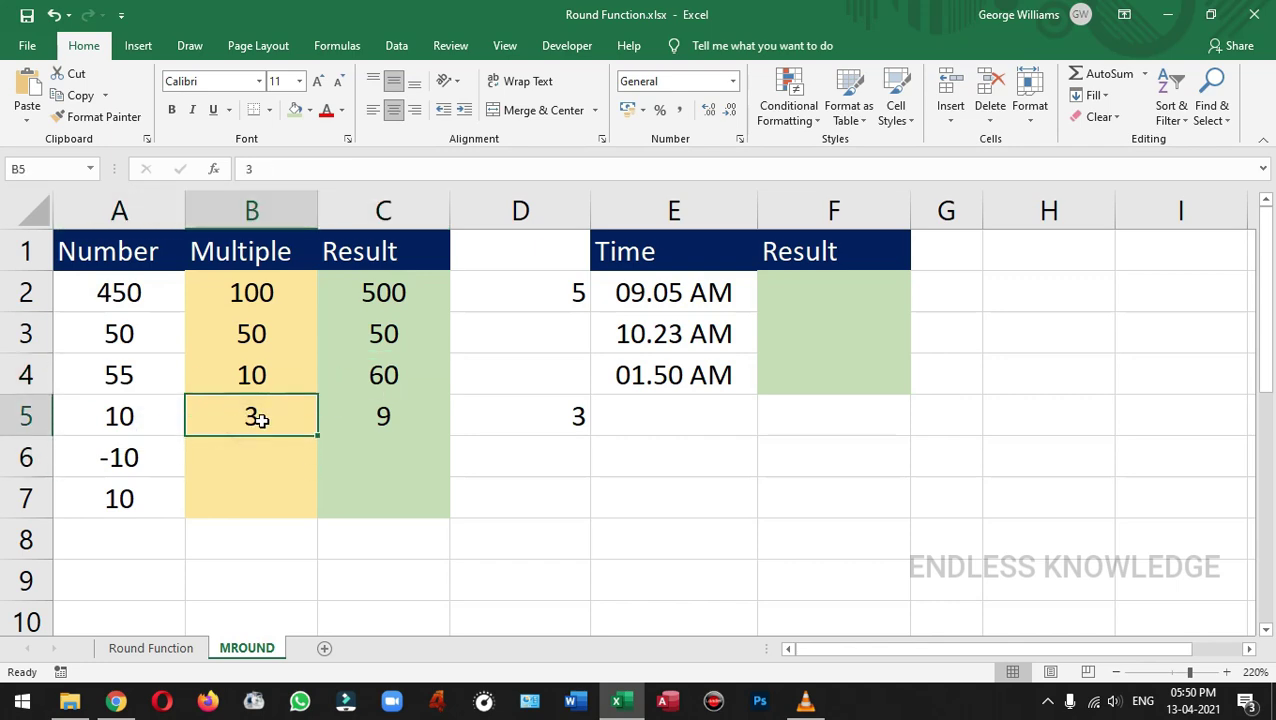
click(408, 421)
Enter -3 as the multiple for the number -10 in cell B6 and go to its result cell C6.
click(132, 459)
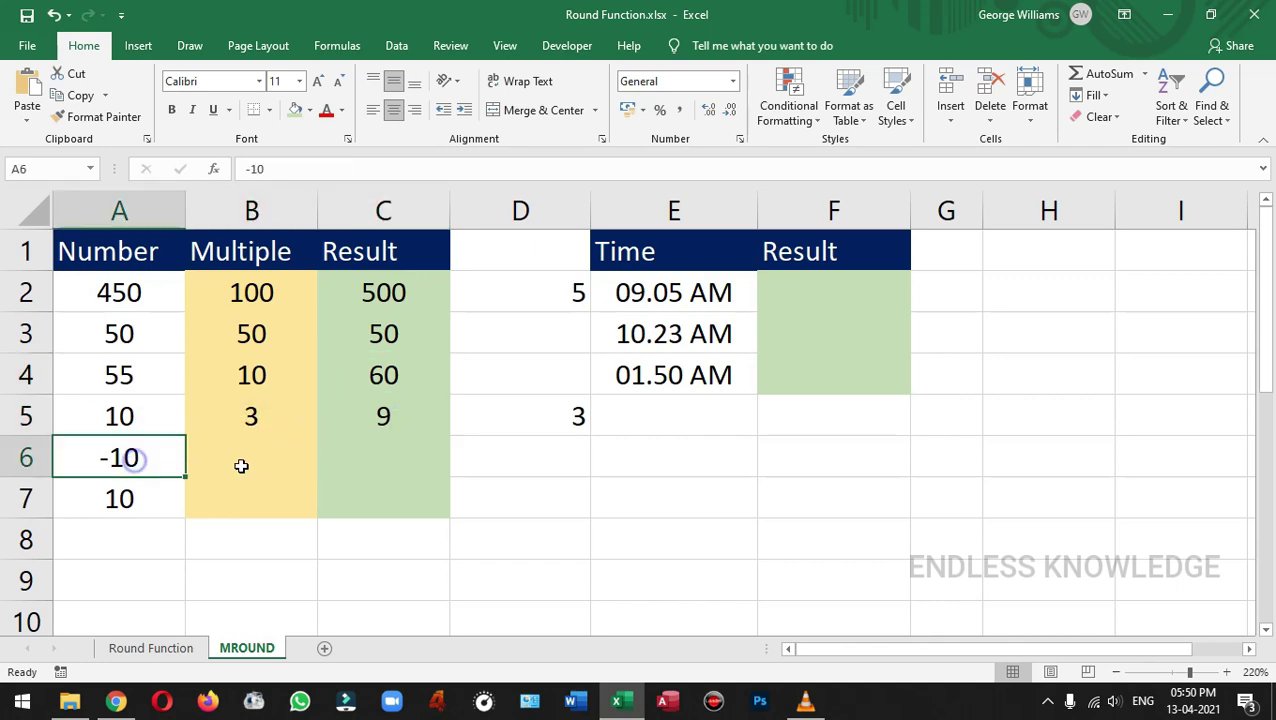
click(276, 457)
text(-3)
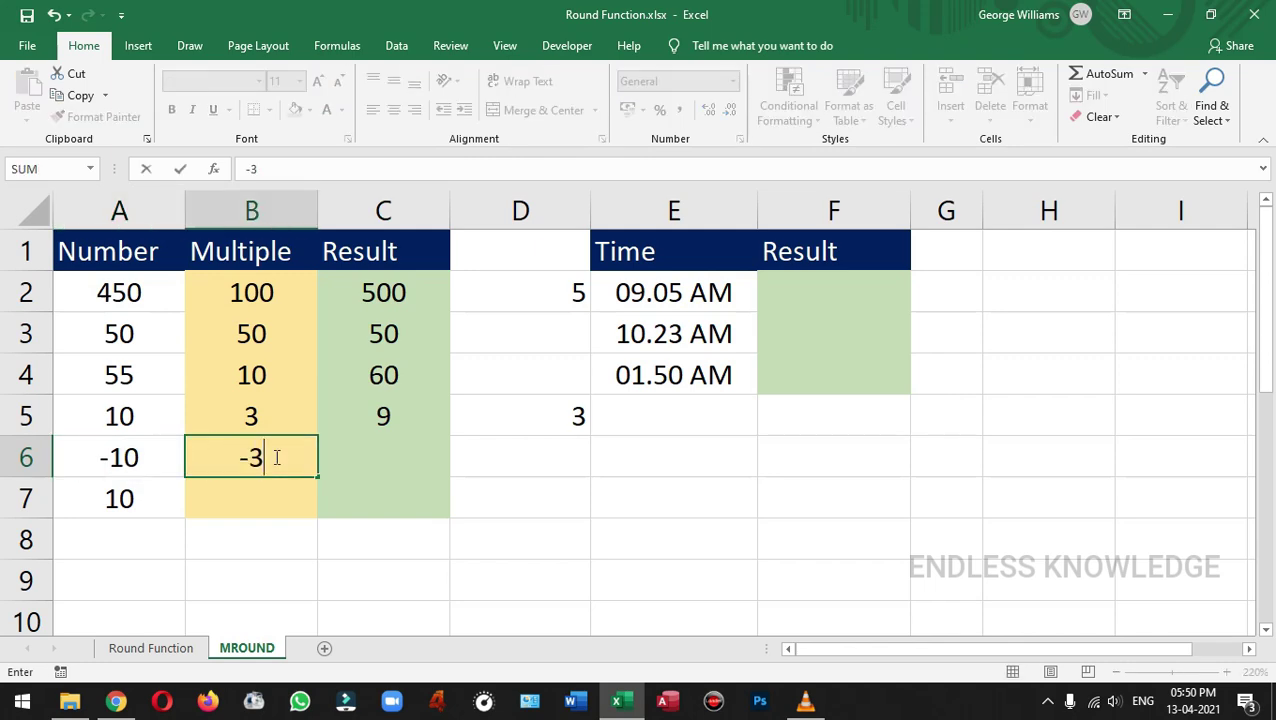
key(Return)
click(396, 457)
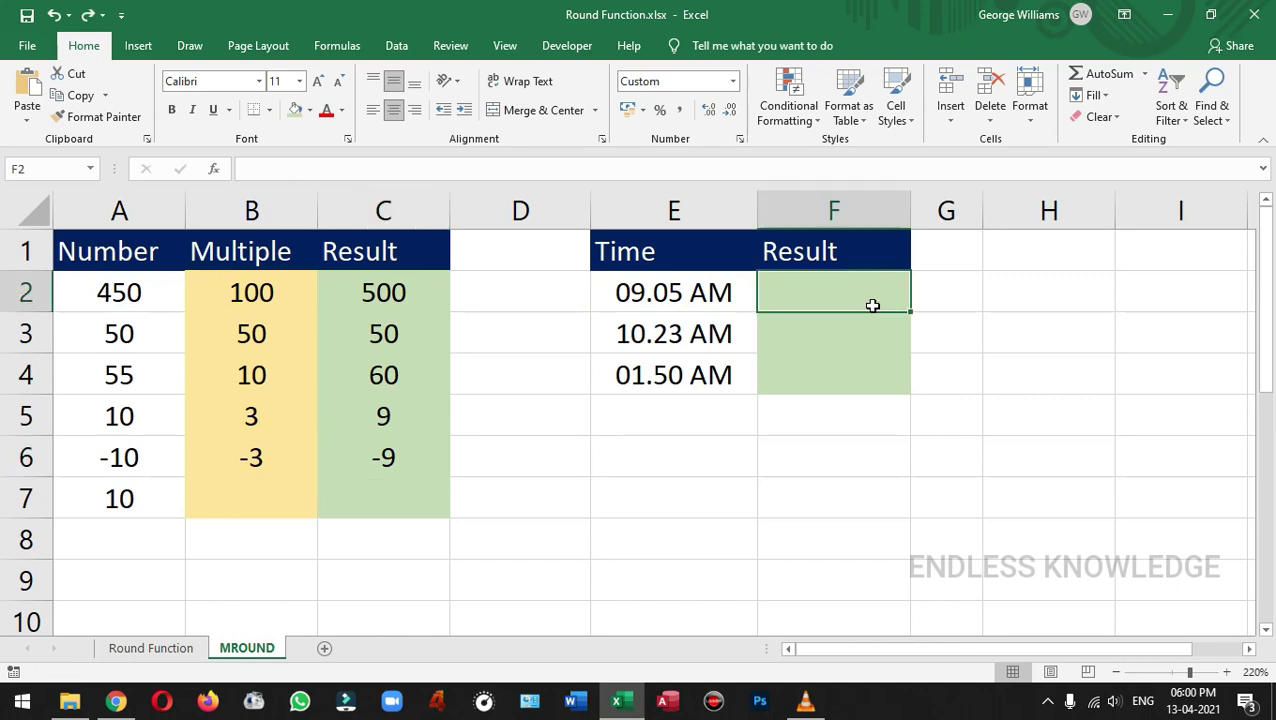
Round the time in E2 to the nearest 15 minutes in cell F2 with the formula =MROUND(E2,"0:15").
drag(726, 294, 716, 379)
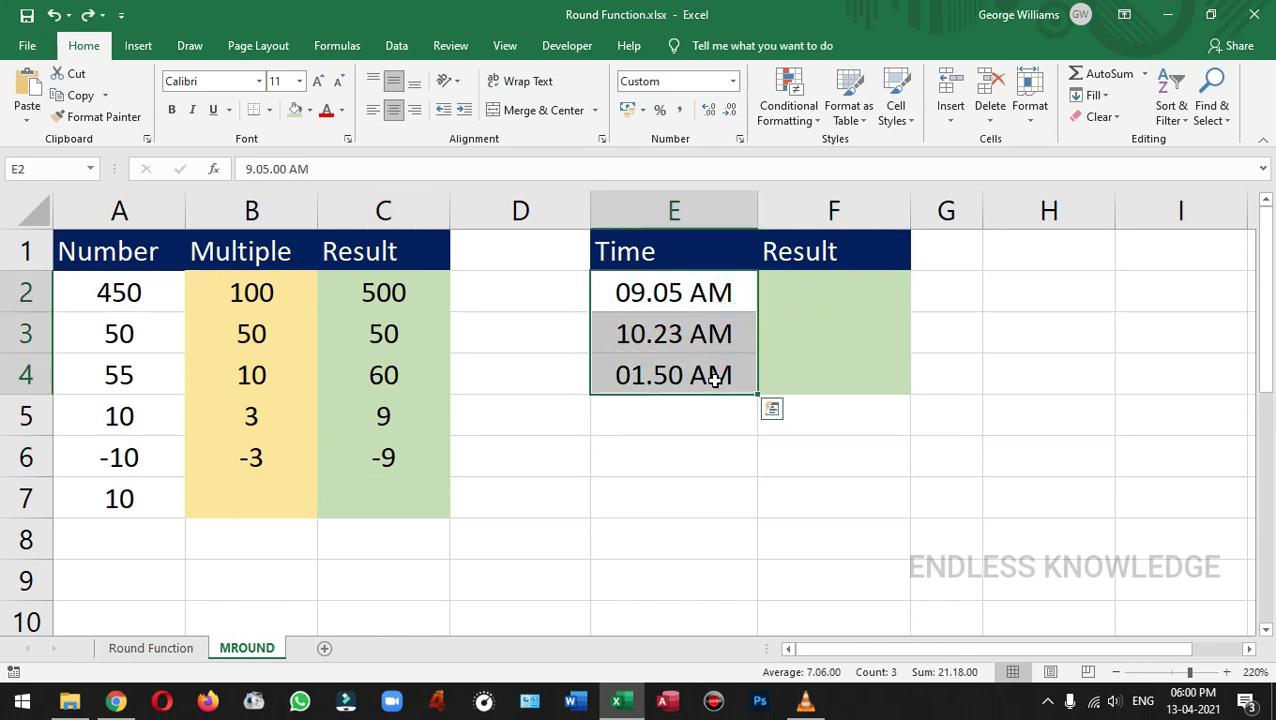
click(809, 291)
click(687, 293)
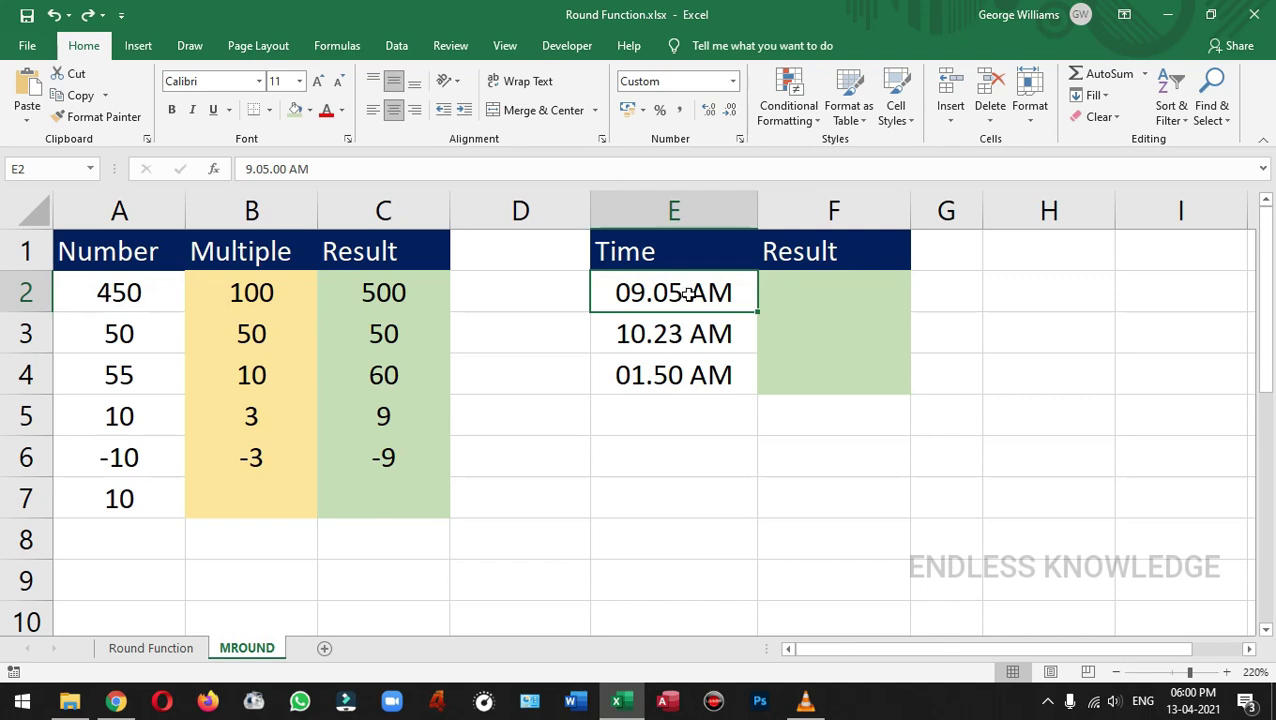
click(899, 294)
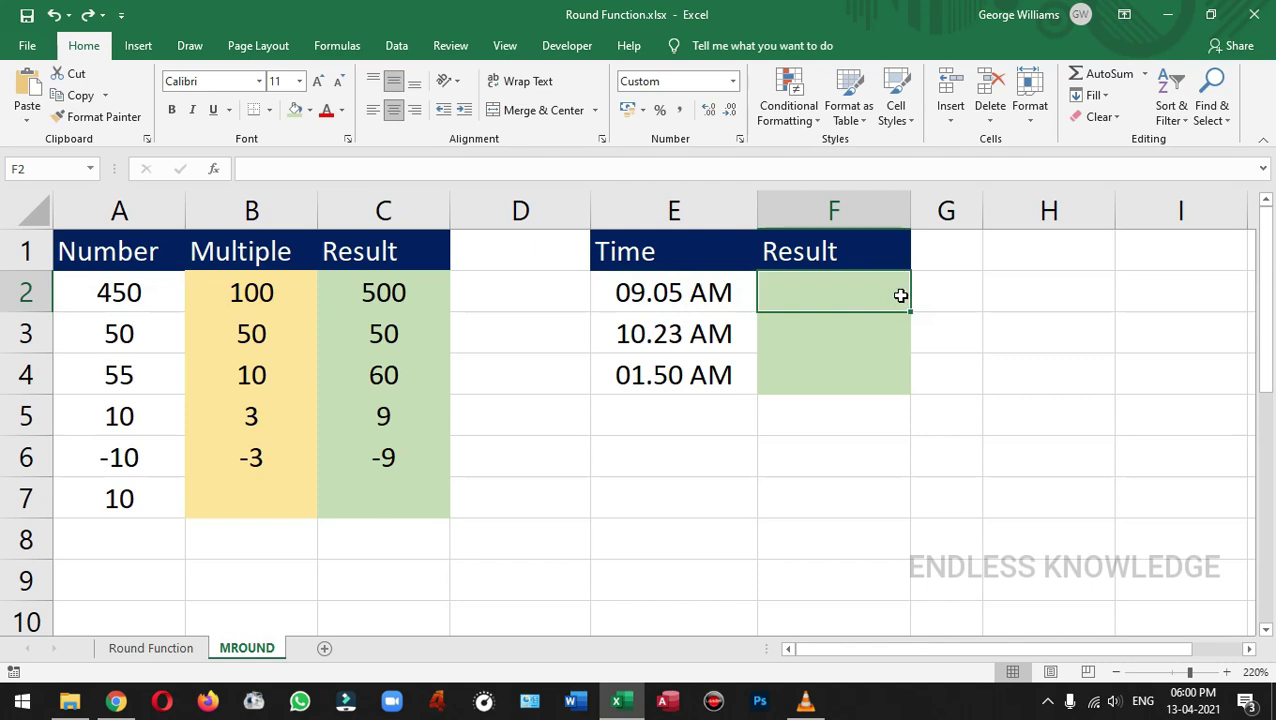
text(=mr)
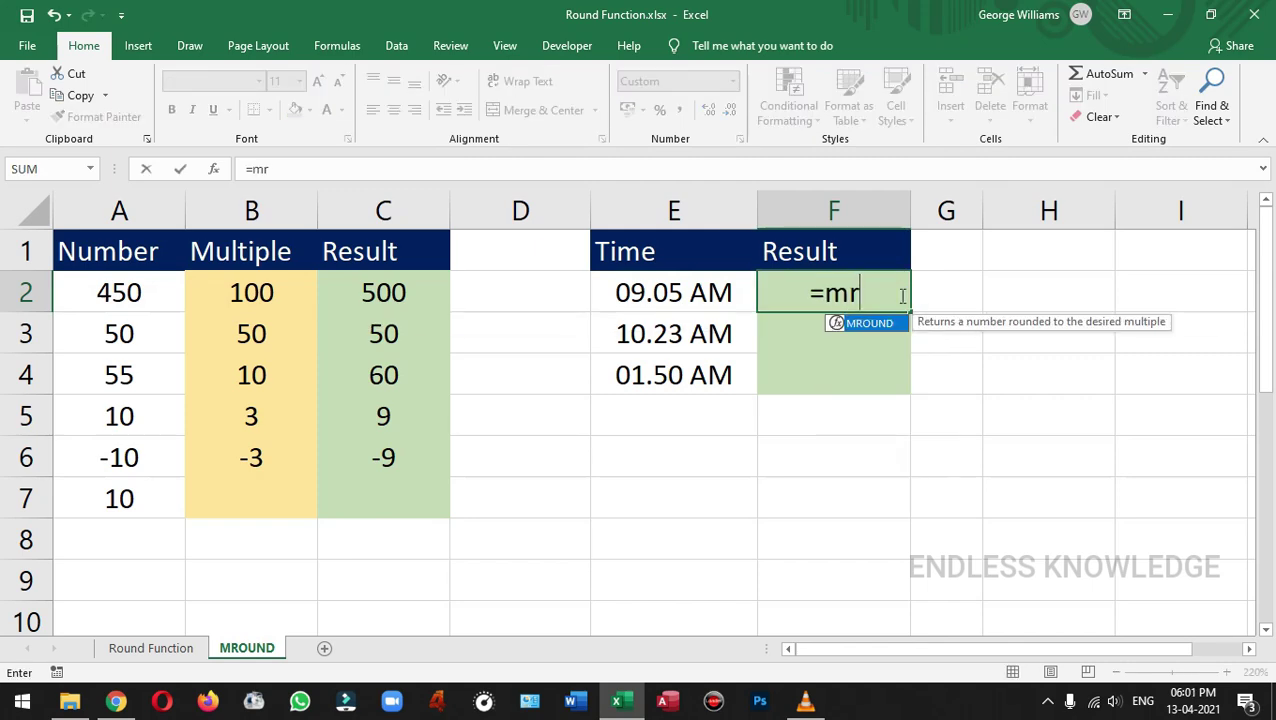
key(Tab)
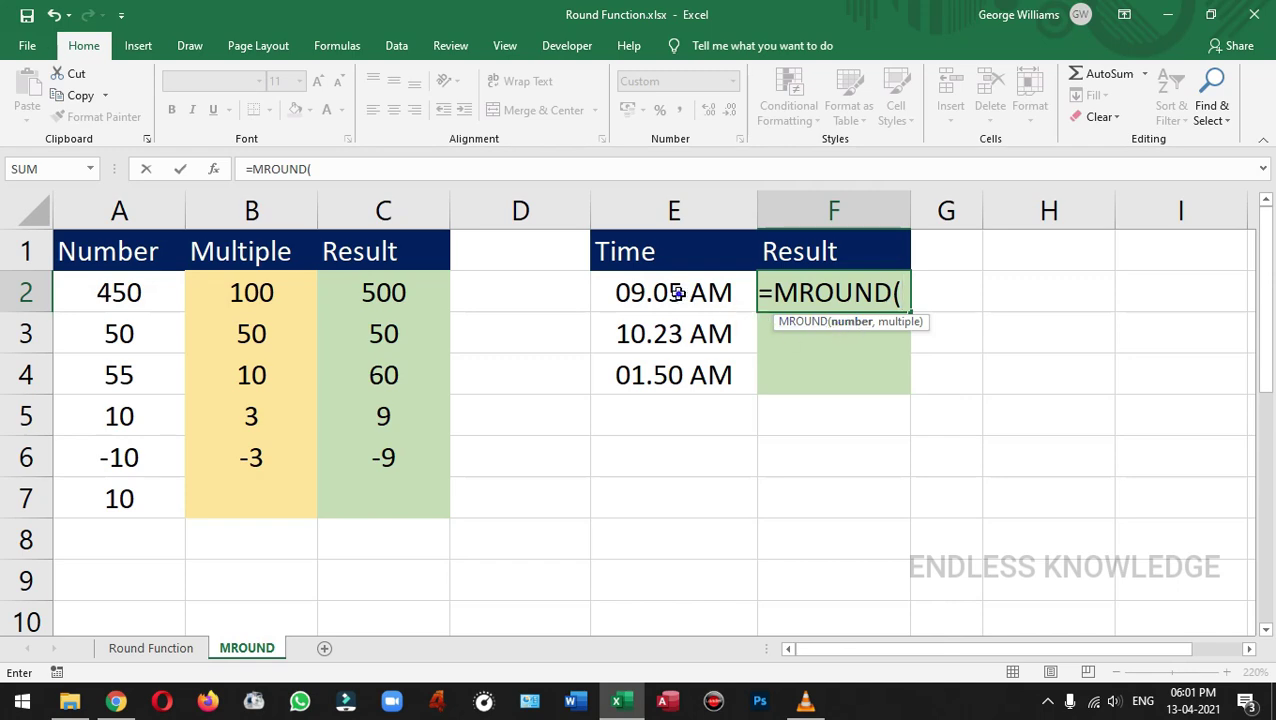
click(677, 292)
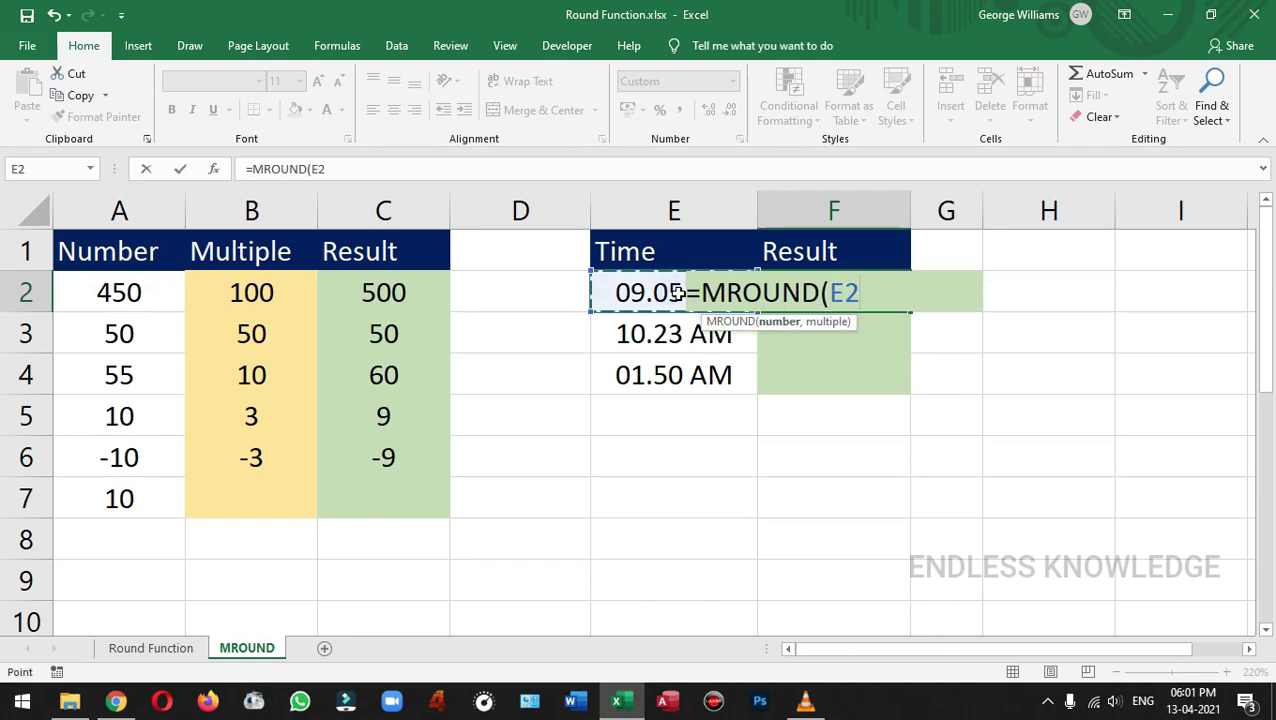
text(,)
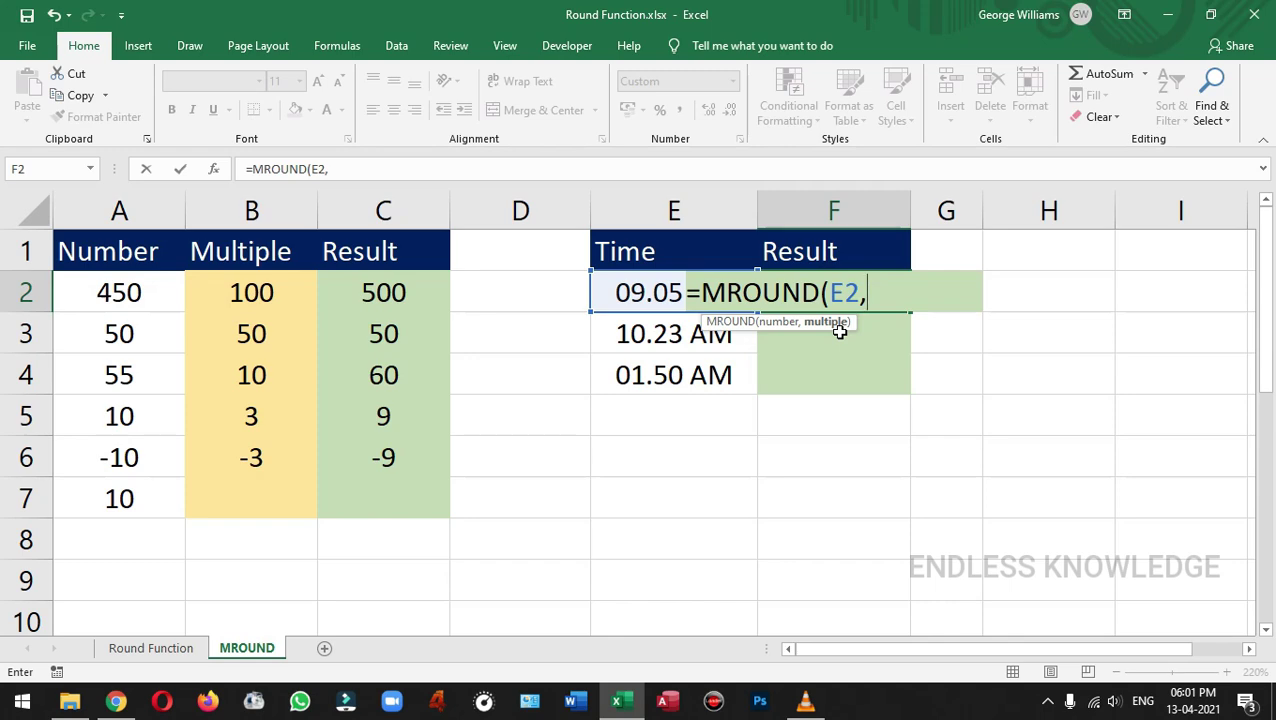
text("0:15)
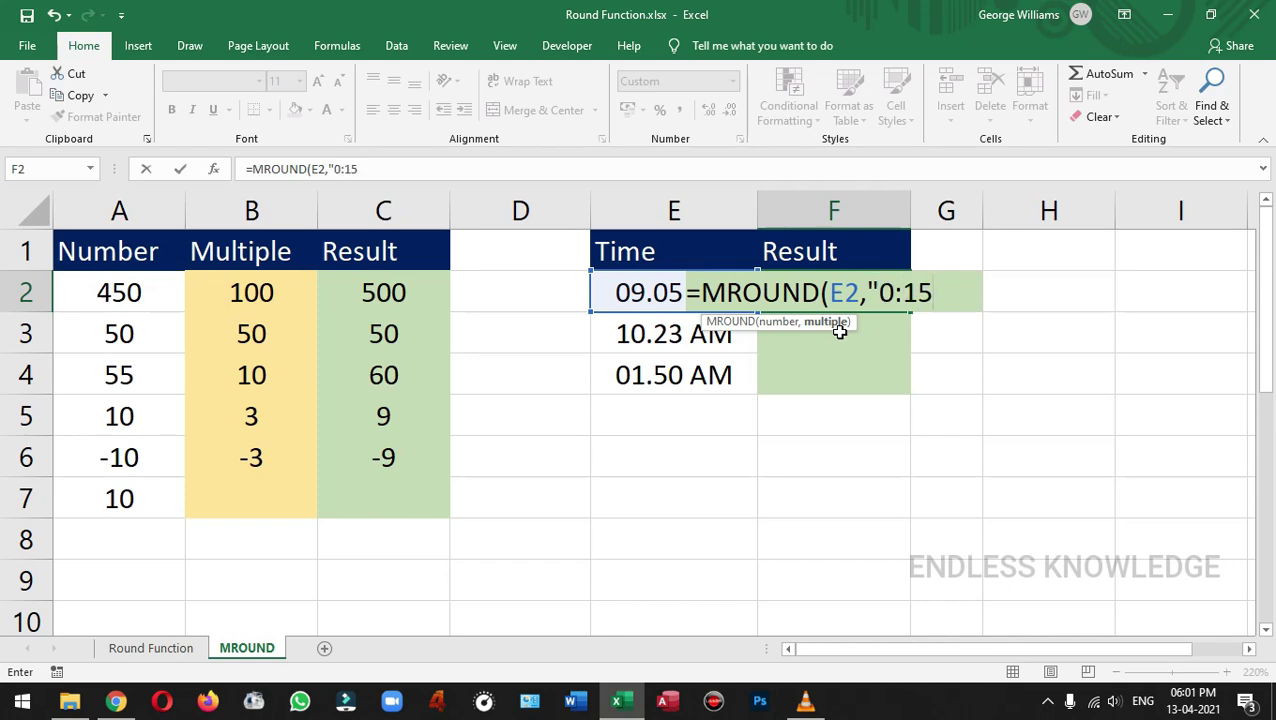
text("))
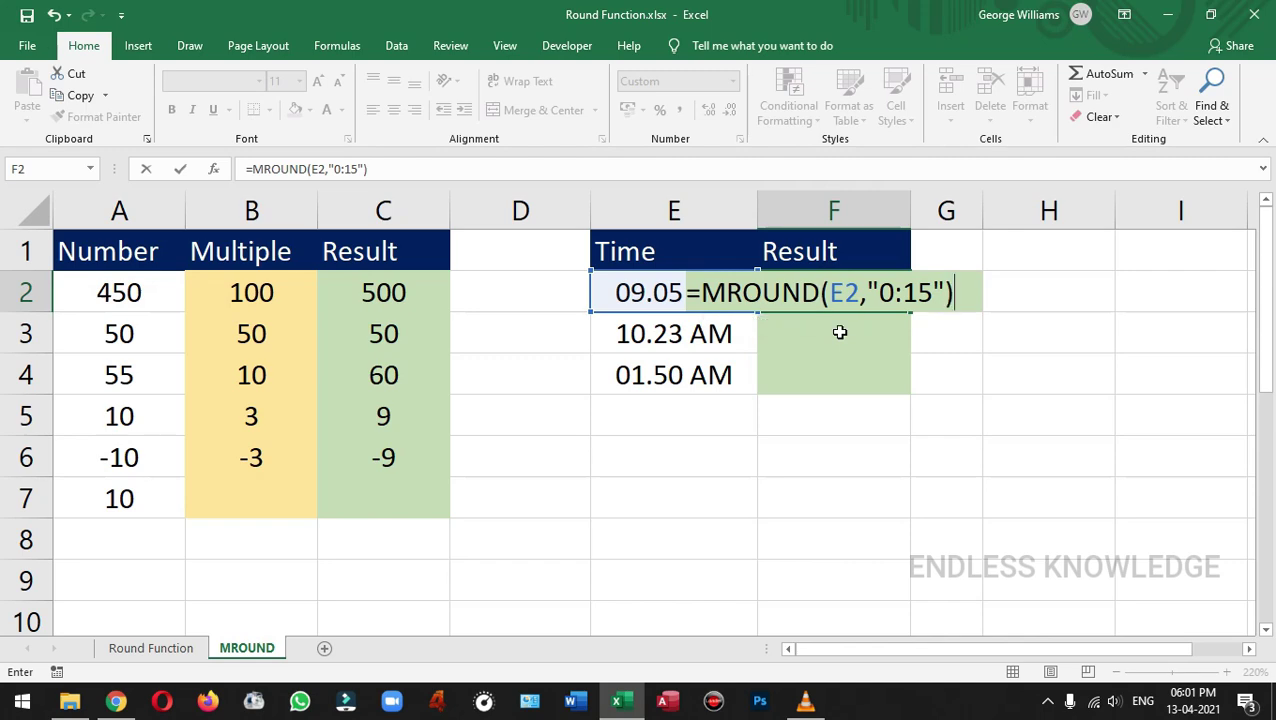
key(Return)
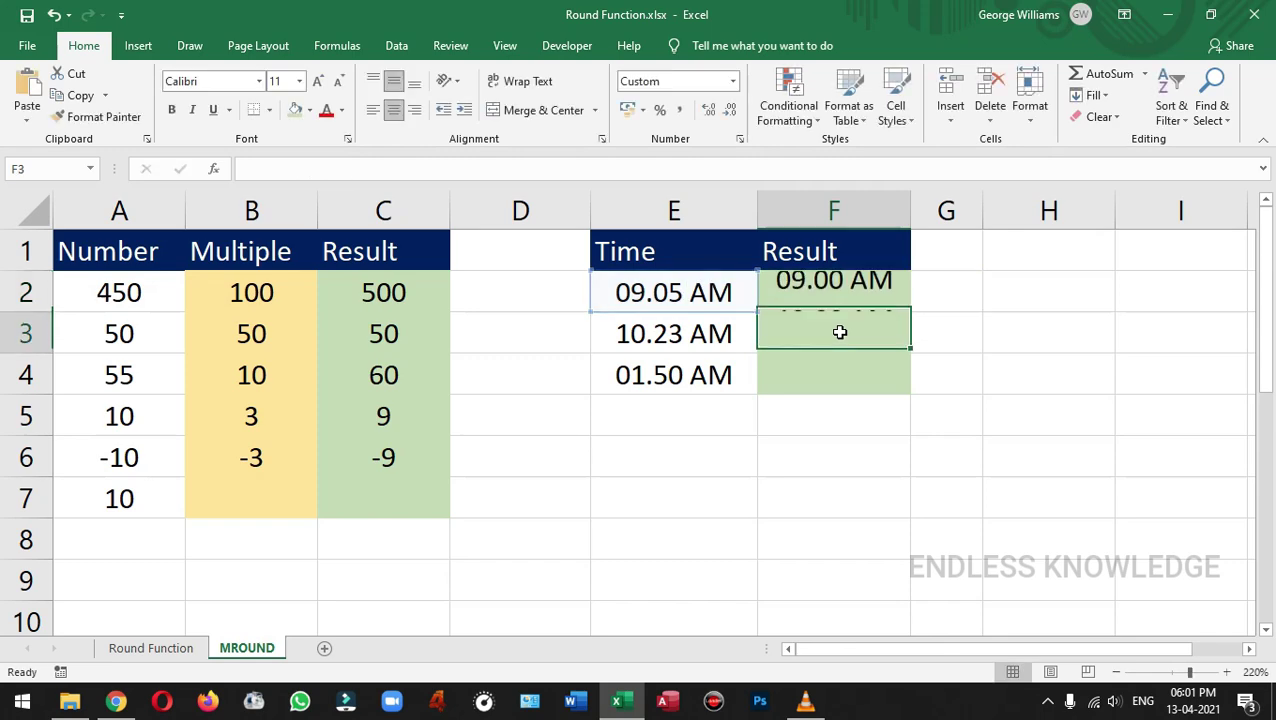
Change the time in cell E2 to 9.10.
click(665, 292)
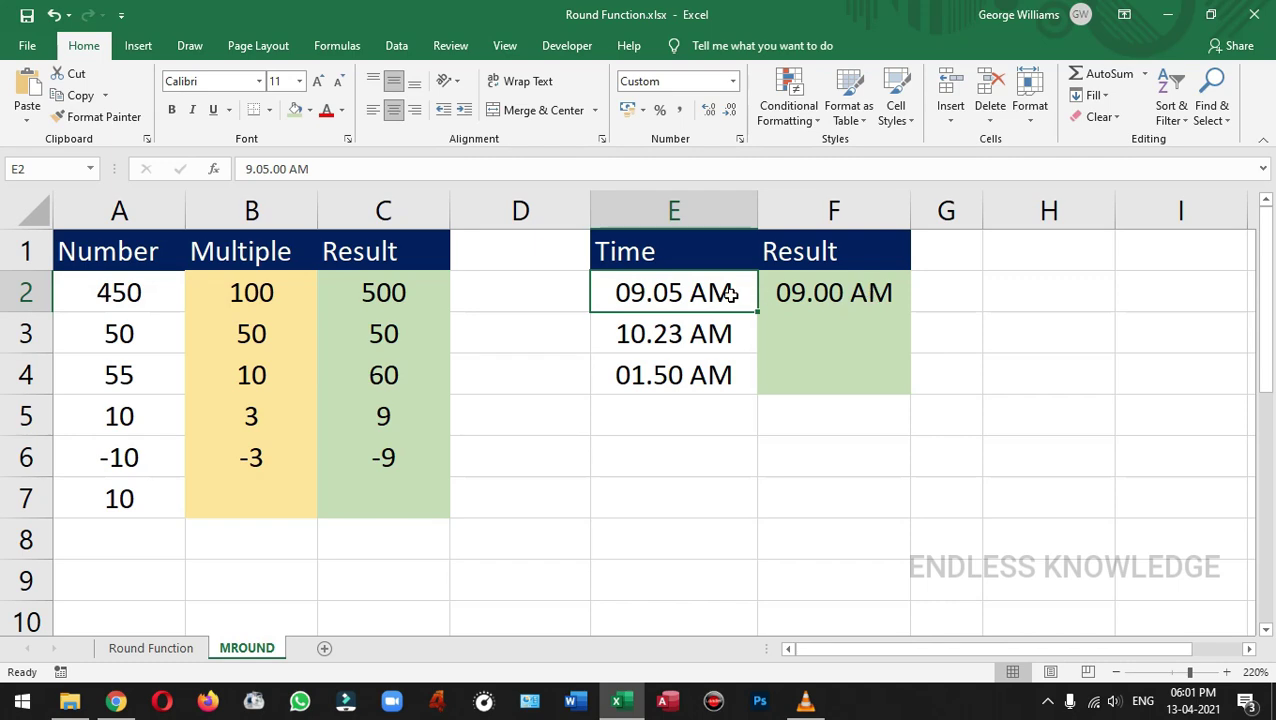
text(9.10)
key(Return)
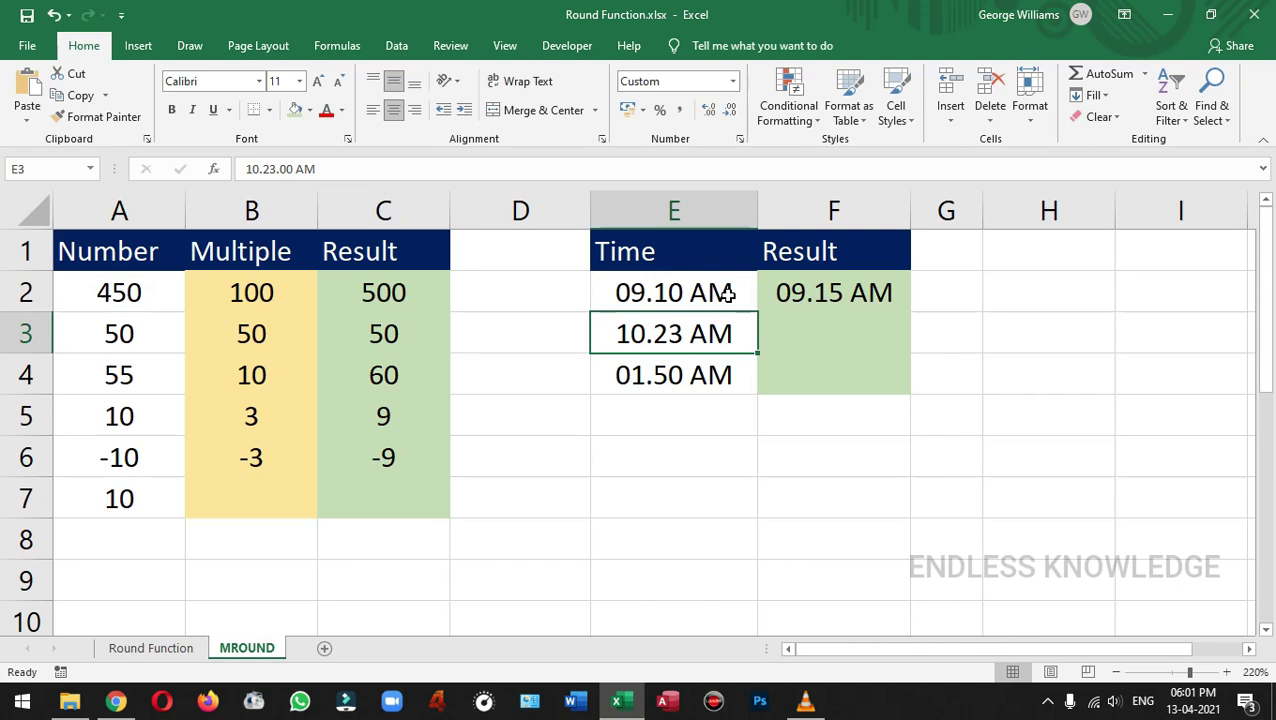
Fill the time-rounding formula from F2 down to F4 and inspect the minutes part of its multiple in F2.
click(846, 285)
drag(909, 309, 903, 404)
double_click(863, 290)
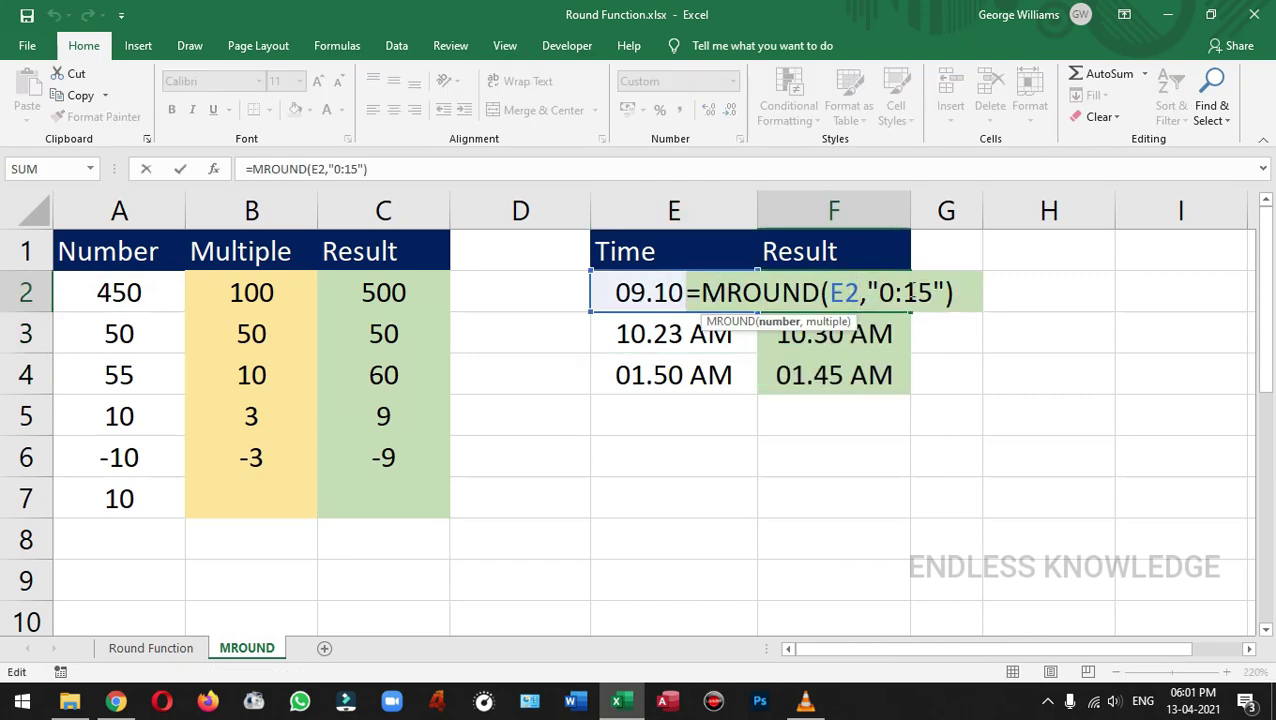
drag(904, 292, 932, 292)
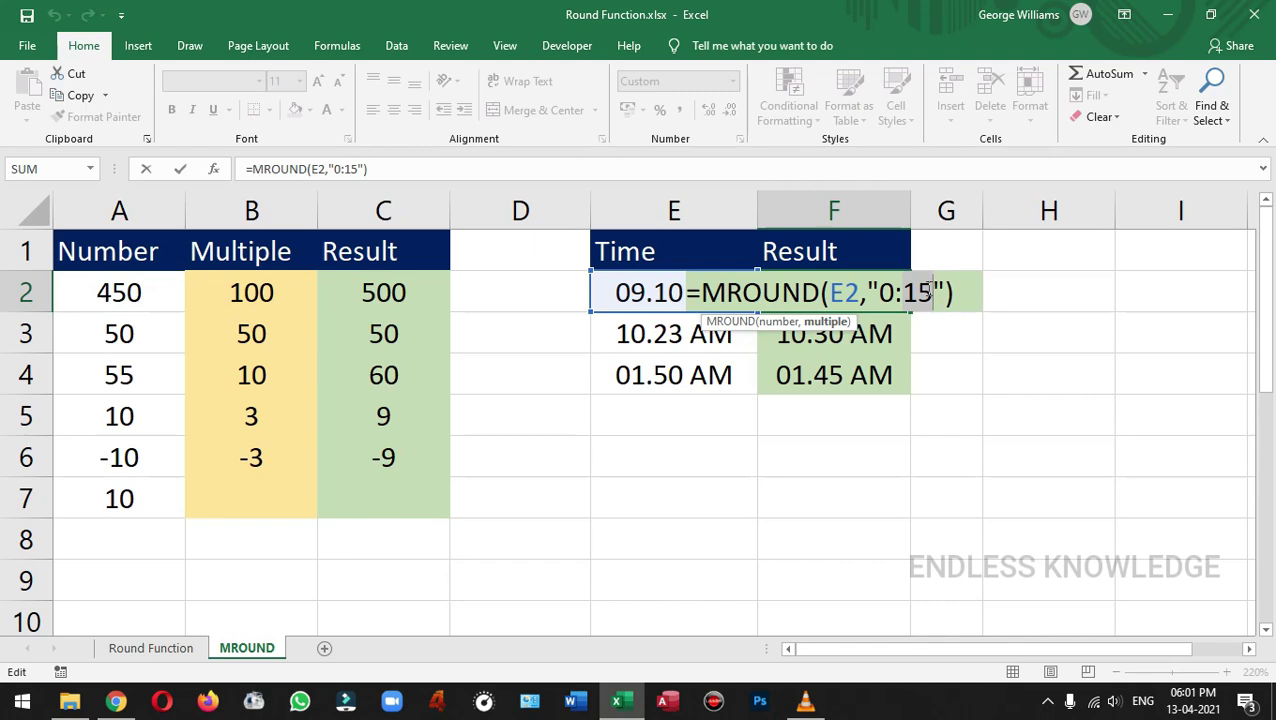
key(Return)
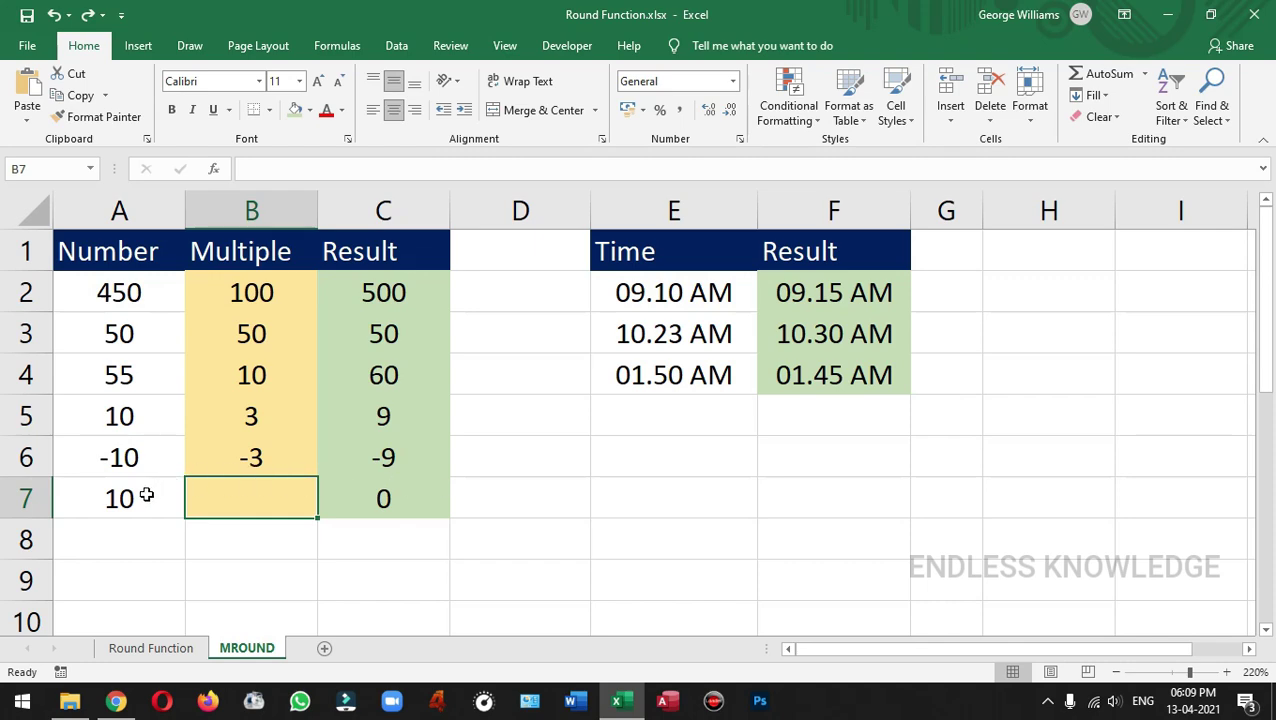
Enter the text god as the multiple for the number in A7 and check the result in C7.
click(147, 494)
click(238, 495)
text(god)
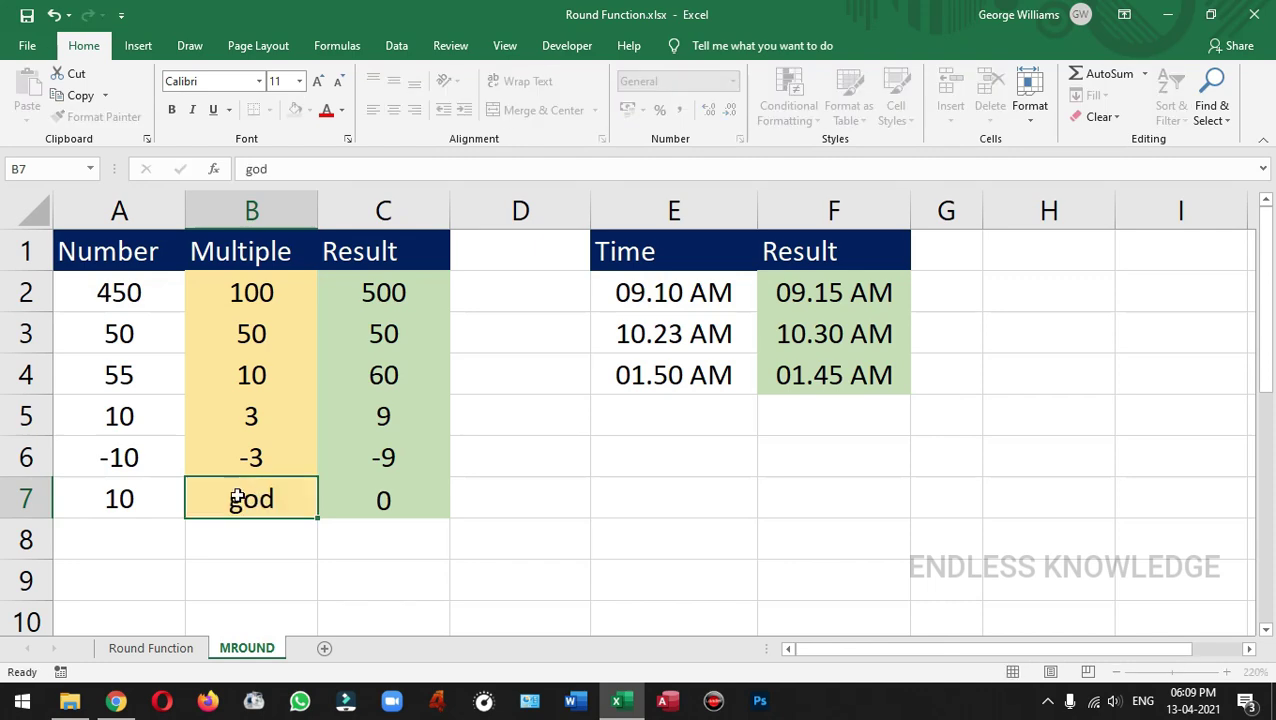
key(Return)
click(391, 503)
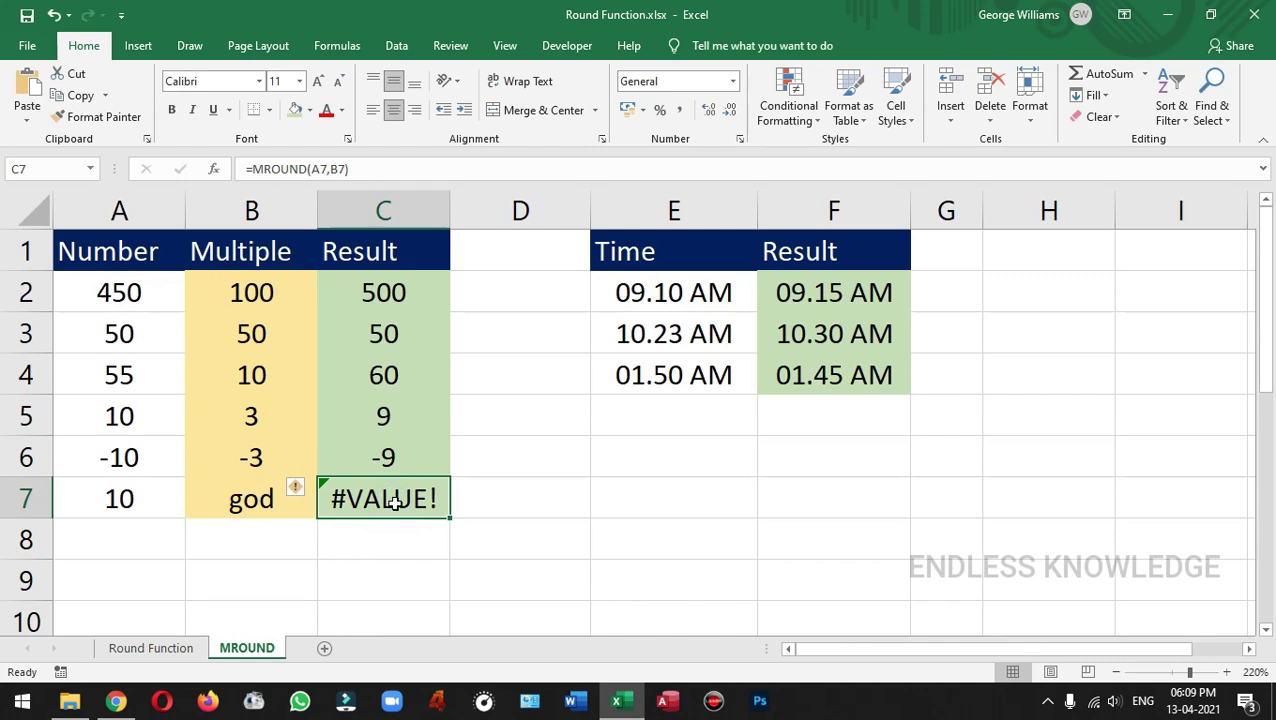
click(128, 489)
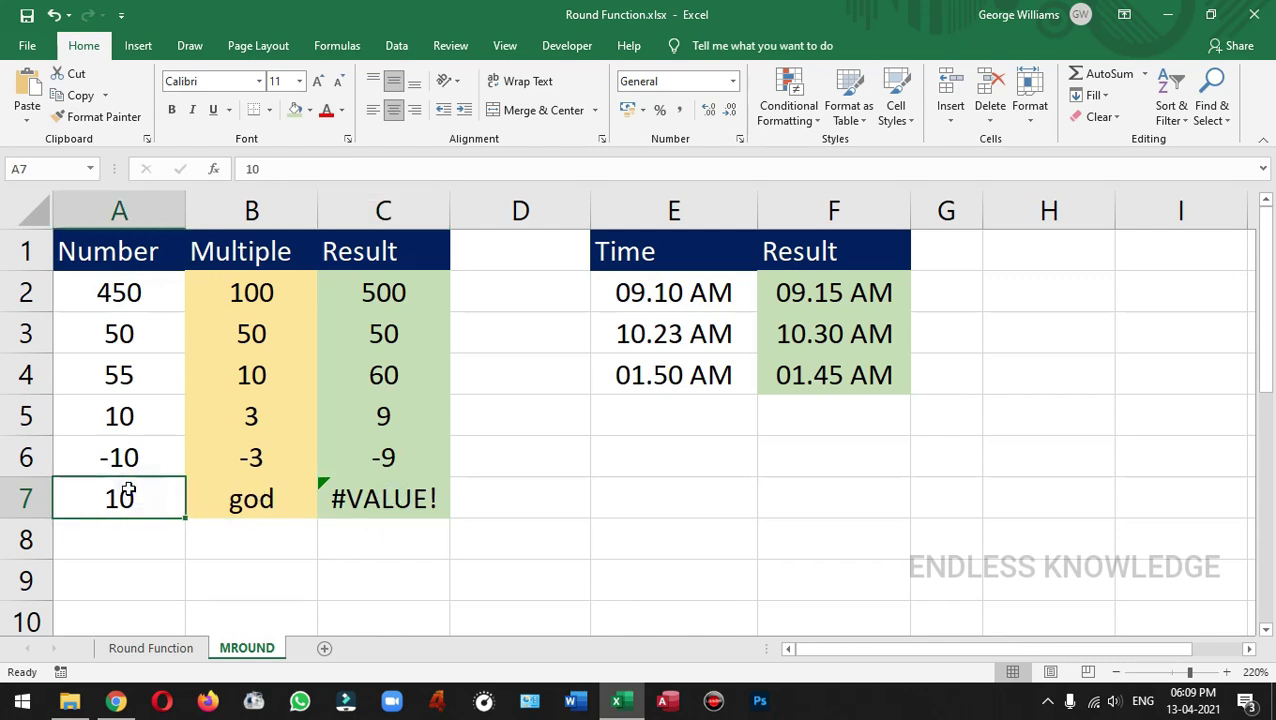
click(238, 497)
Compare the signs of the number and multiple in row 6, and change the multiple in B6 to 3.
click(156, 458)
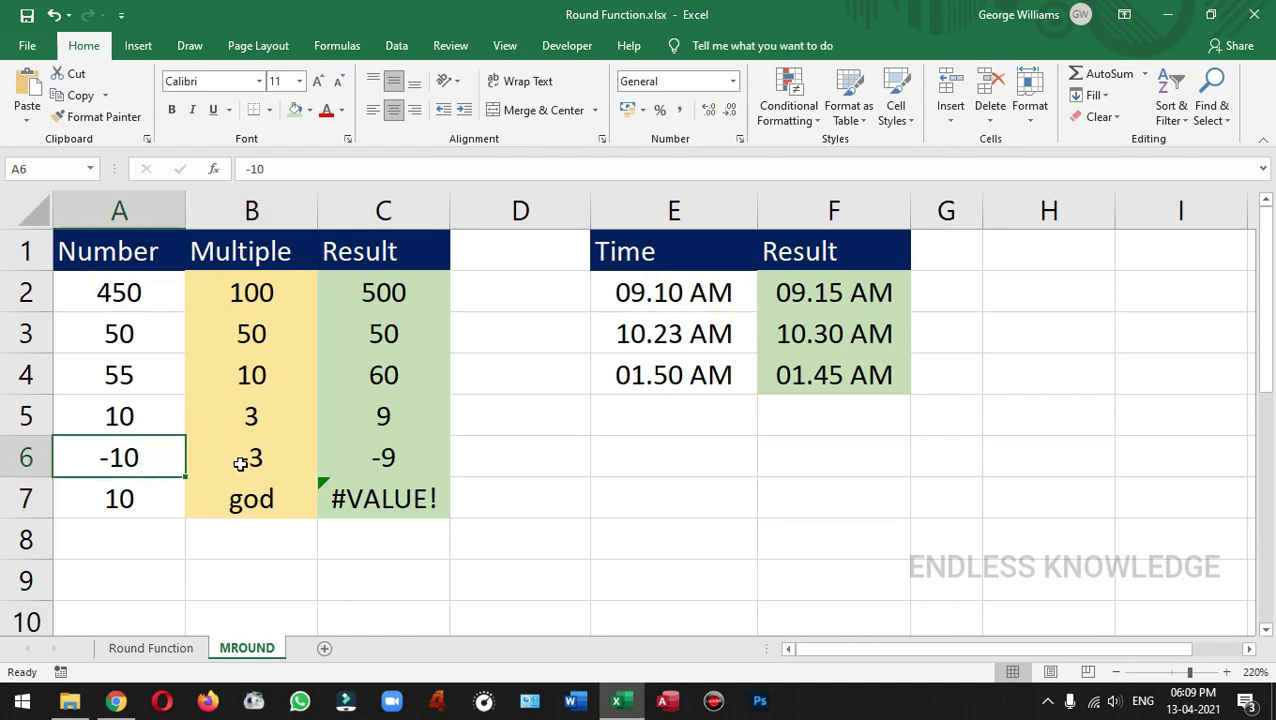
click(240, 463)
click(136, 462)
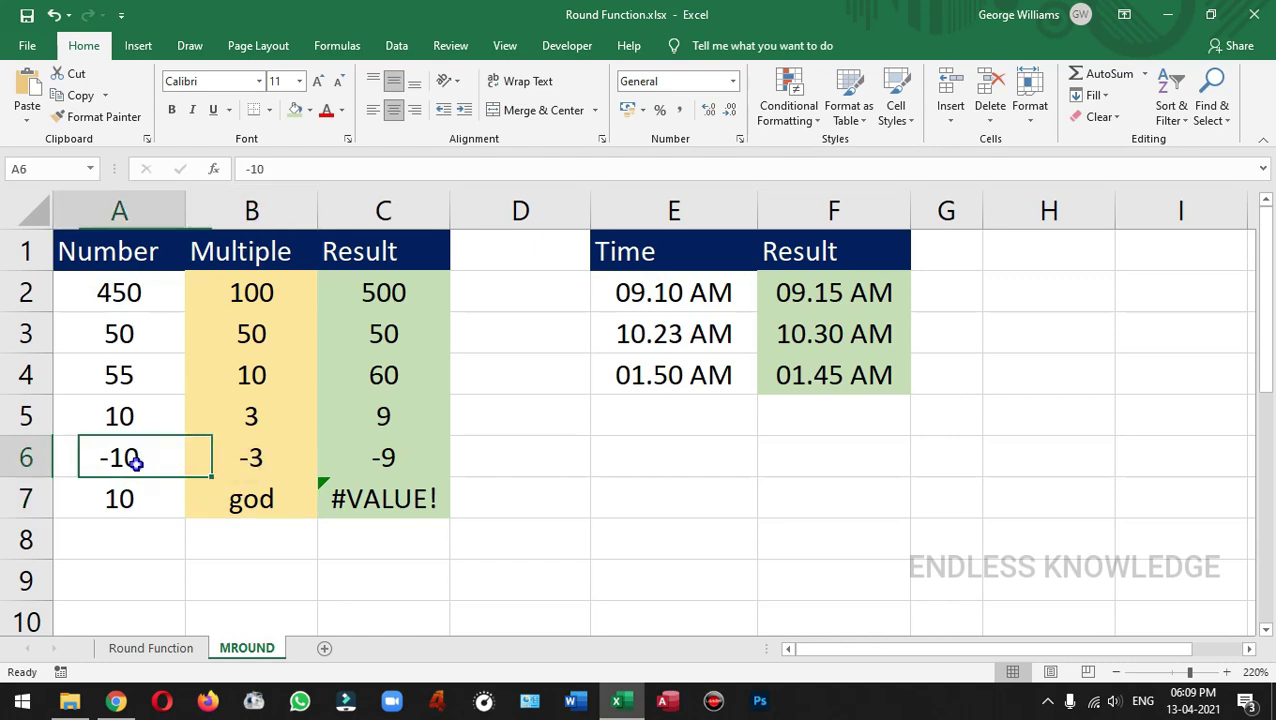
click(251, 461)
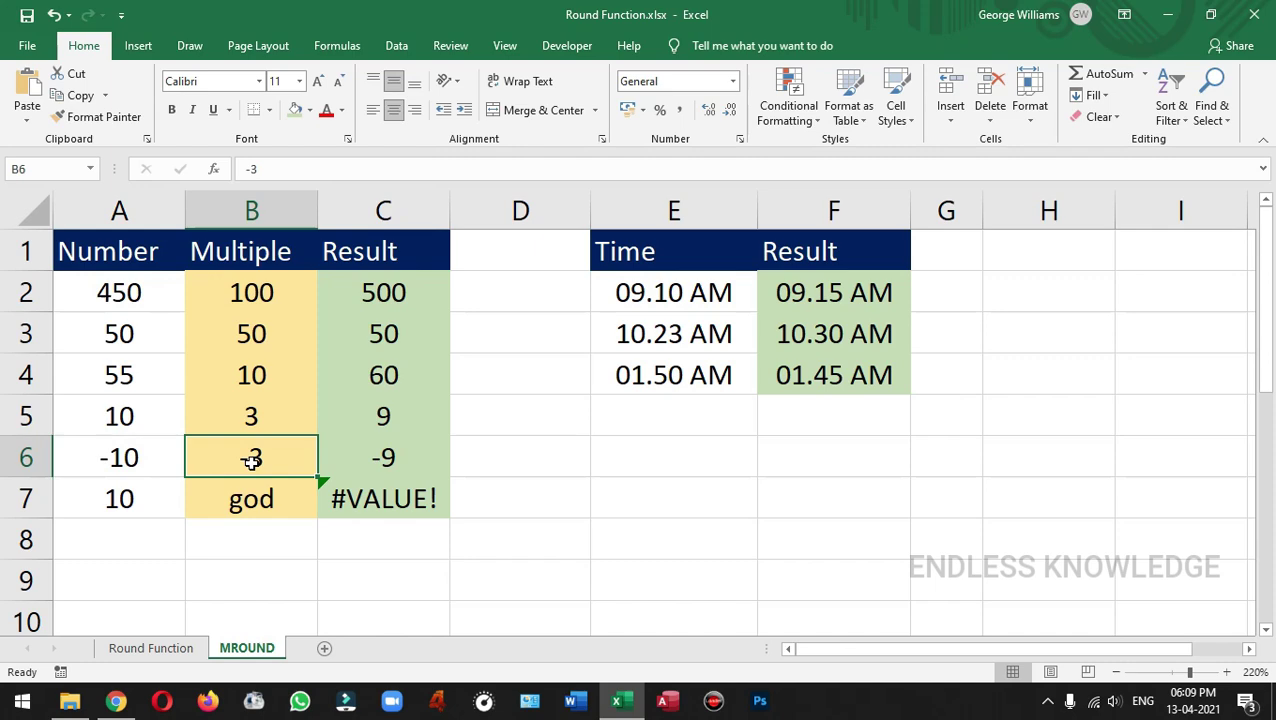
click(153, 460)
click(229, 459)
double_click(229, 459)
key(Left)
key(BackSpace)
key(Return)
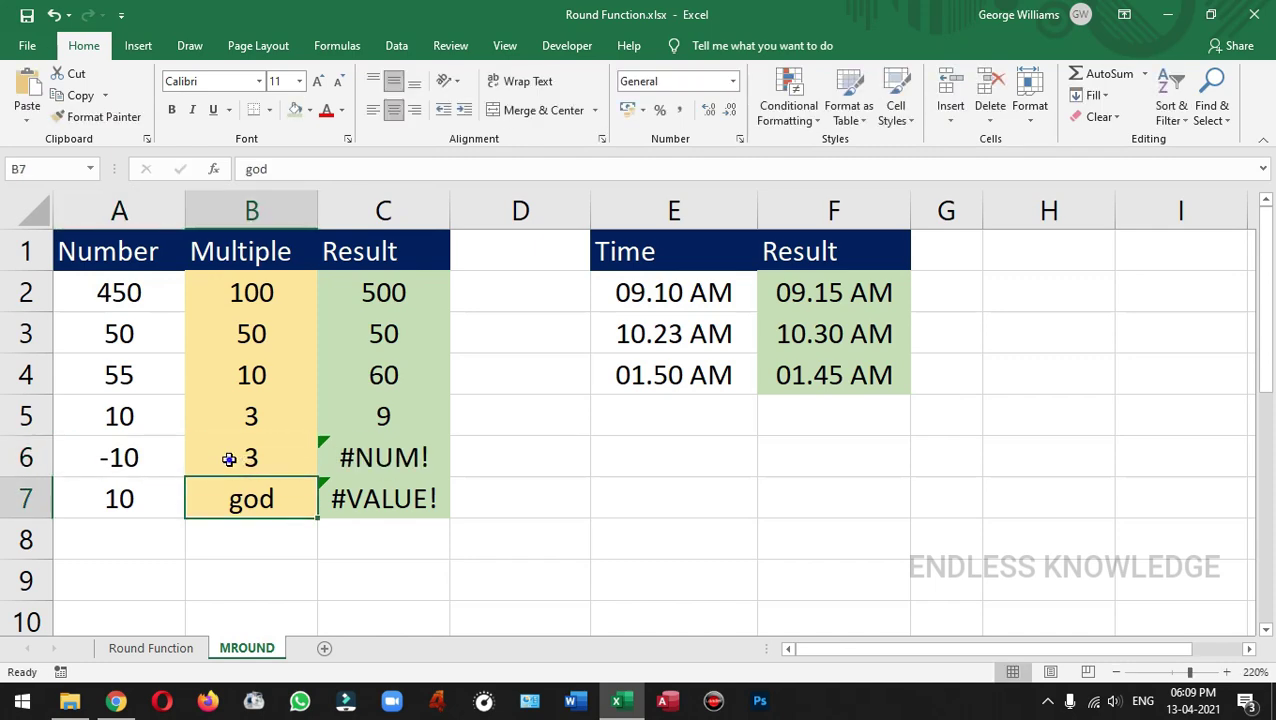
Examine the results in C6 and C7, and compare the signs of the number and multiple in A6:B6.
click(229, 459)
click(395, 459)
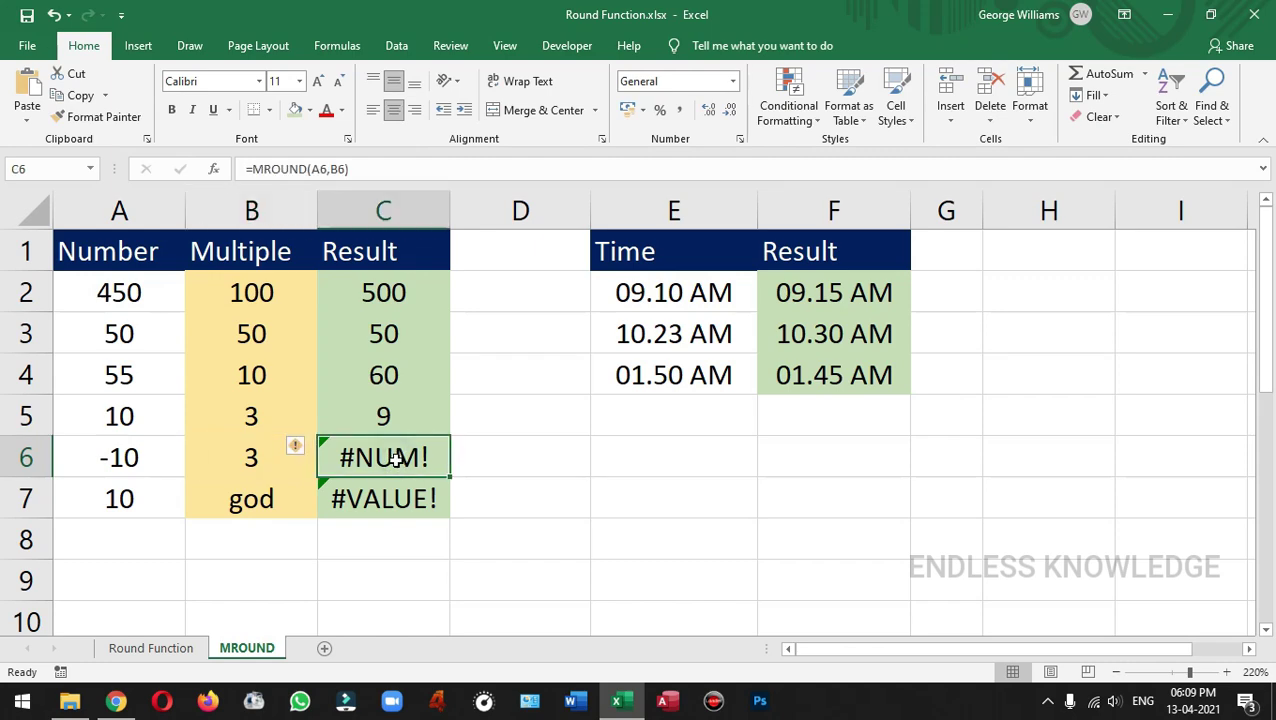
click(398, 497)
click(399, 458)
drag(135, 455, 231, 455)
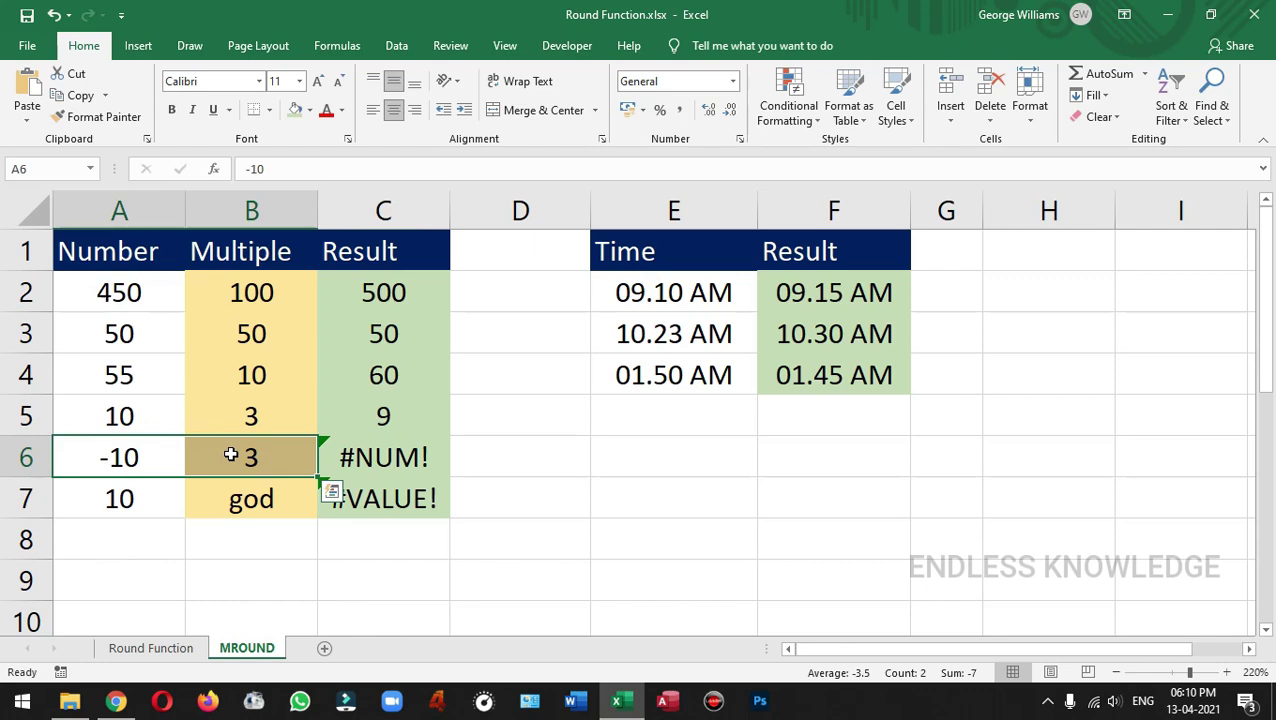
Switch to the Round Function sheet.
click(172, 648)
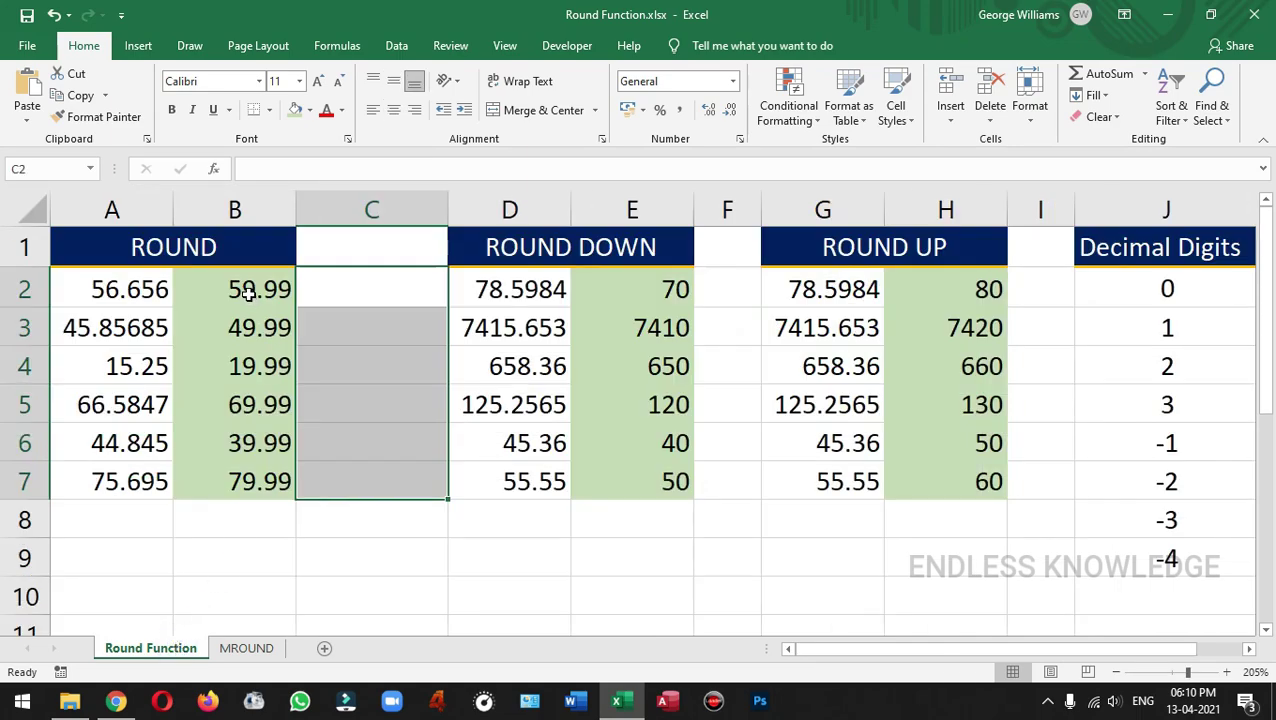